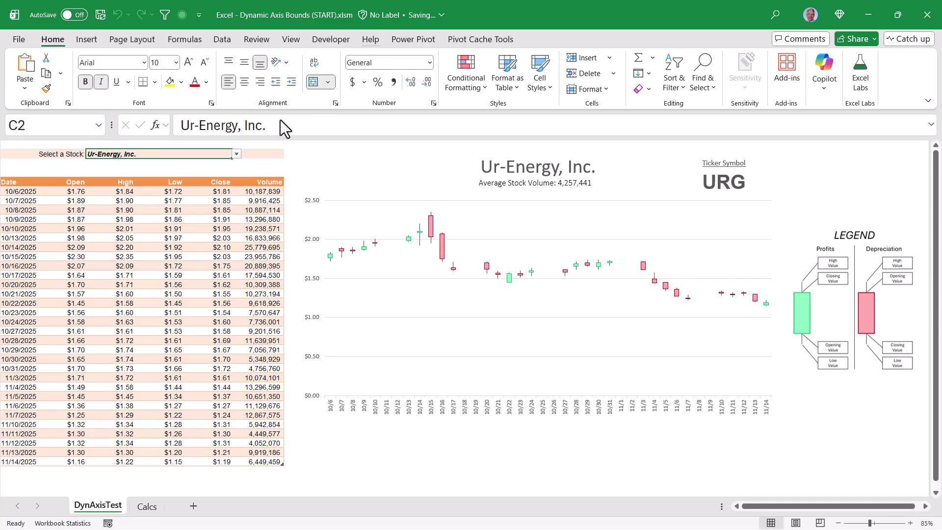
Use the C2 stock dropdown to show Ur-Energy, then Berkshire Hathaway, then Amazon.com
left_click(236, 154)
mouse_move(237, 226)
left_mouse_down()
mouse_move(239, 178)
mouse_move(230, 240)
left_mouse_up()
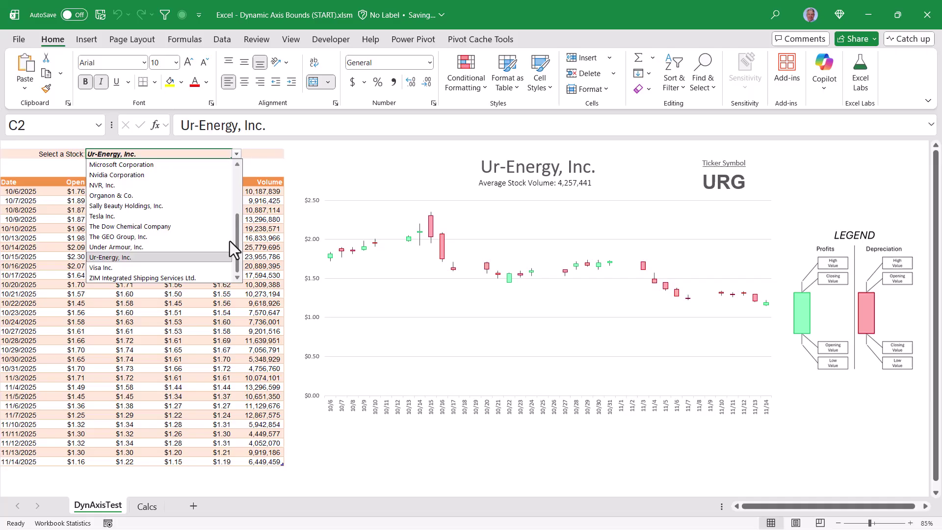
left_click(140, 257)
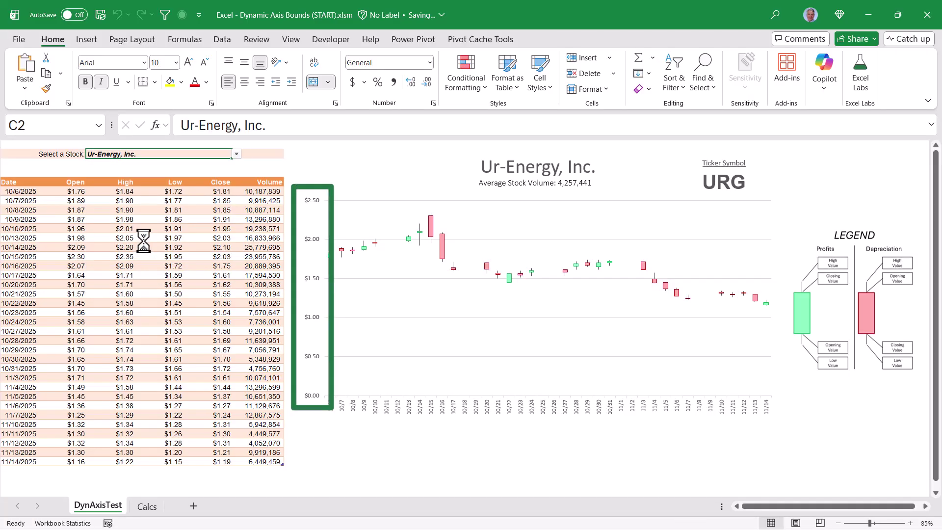
left_click(237, 154)
scroll(201, 191, "up", 5)
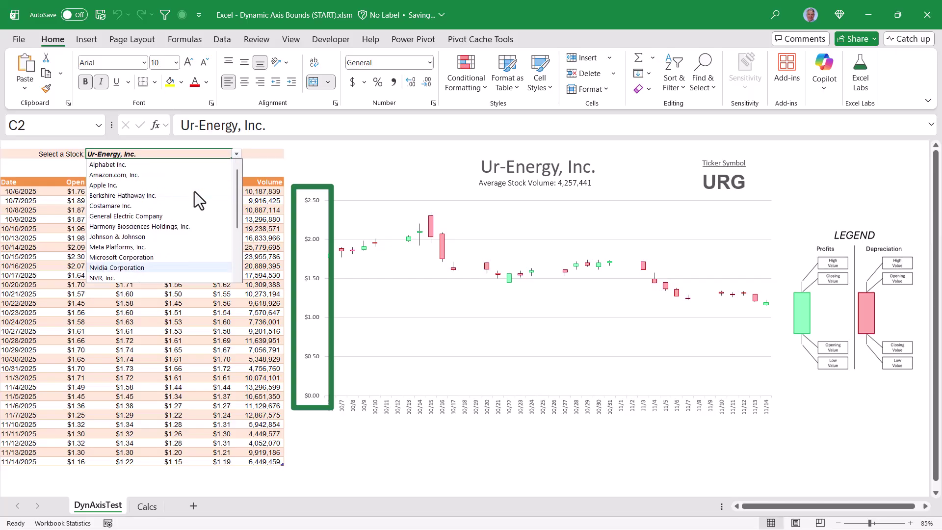
left_click(154, 196)
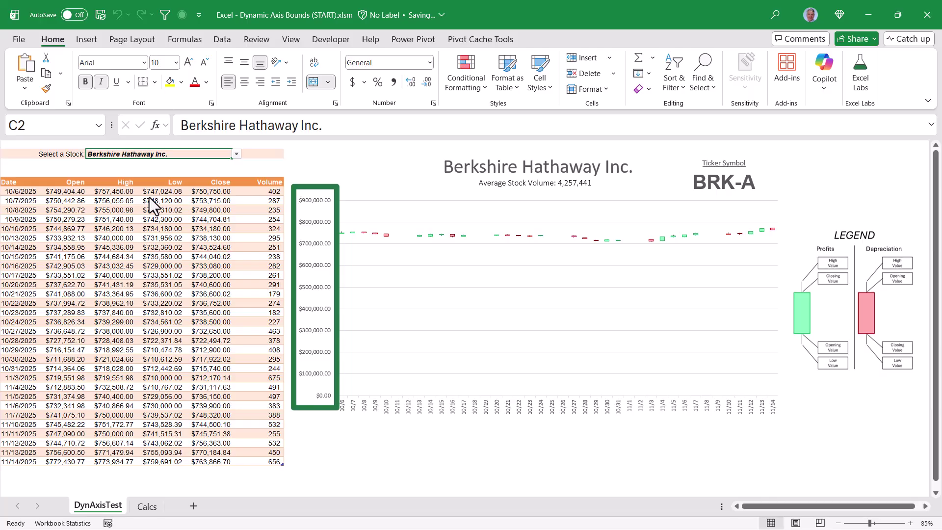
left_click(236, 153)
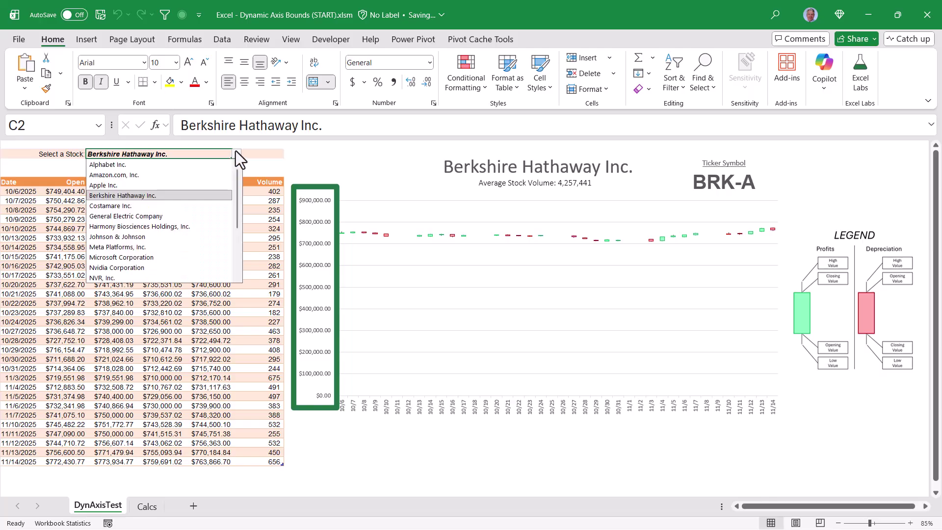
left_click(167, 175)
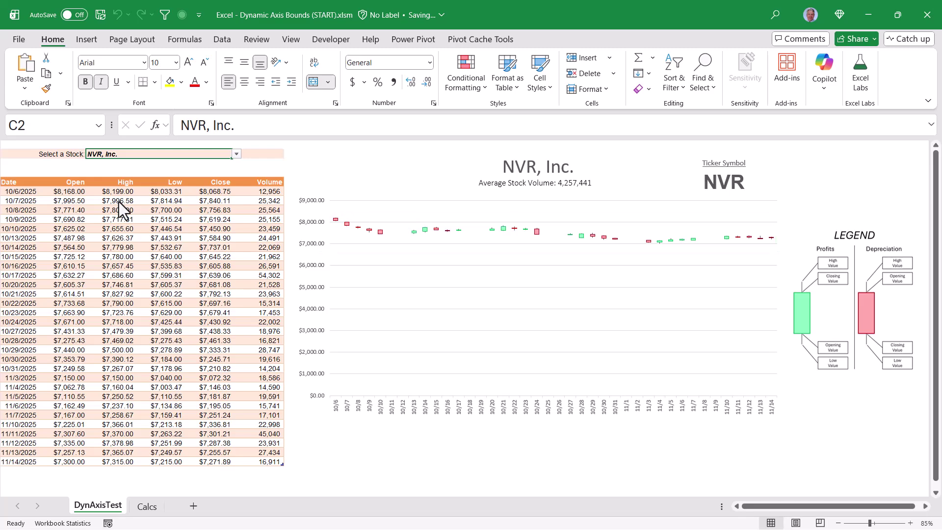
Set NVR's price axis bounds to a minimum of 7000 and a maximum of 8500
double_click(313, 267)
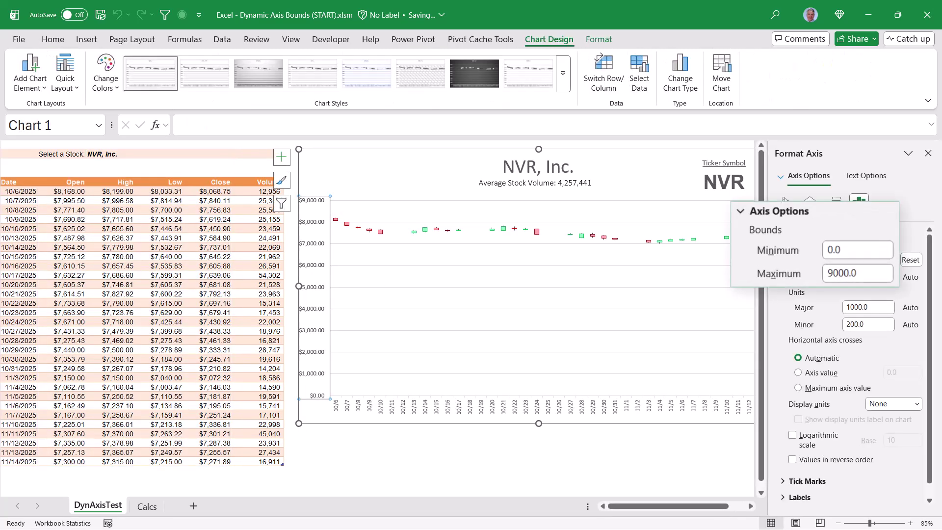
double_click(837, 238)
type("7000")
key("Tab")
type("8500")
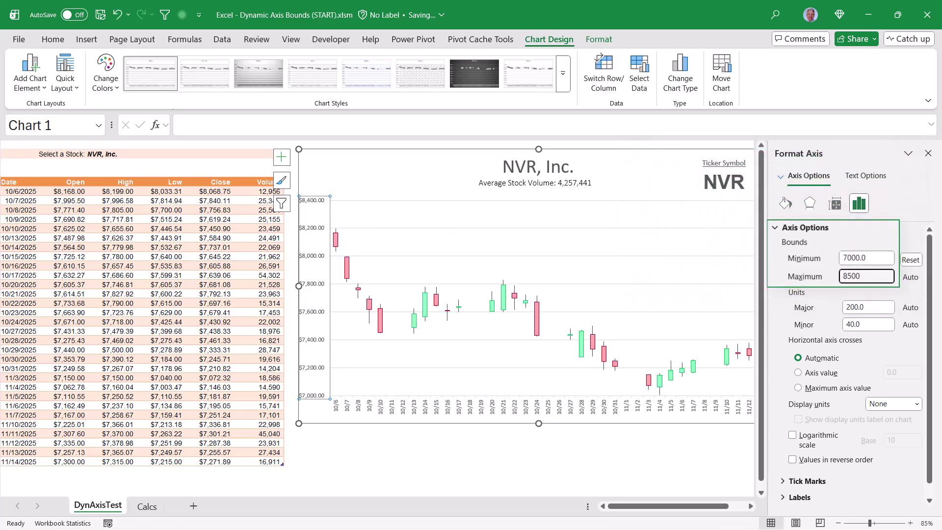
left_click(137, 154)
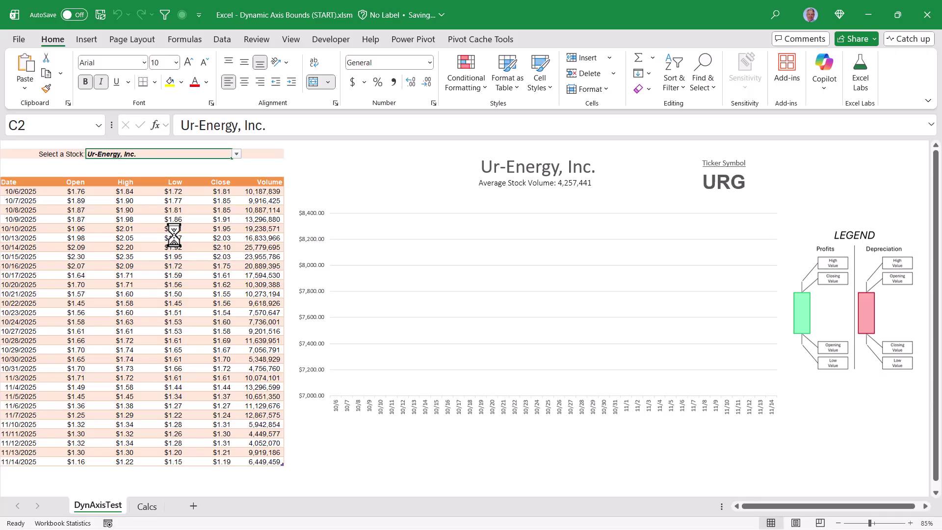
Reset the price axis bounds to fit Ur-Energy's prices, 1.0 to 2.5
double_click(310, 265)
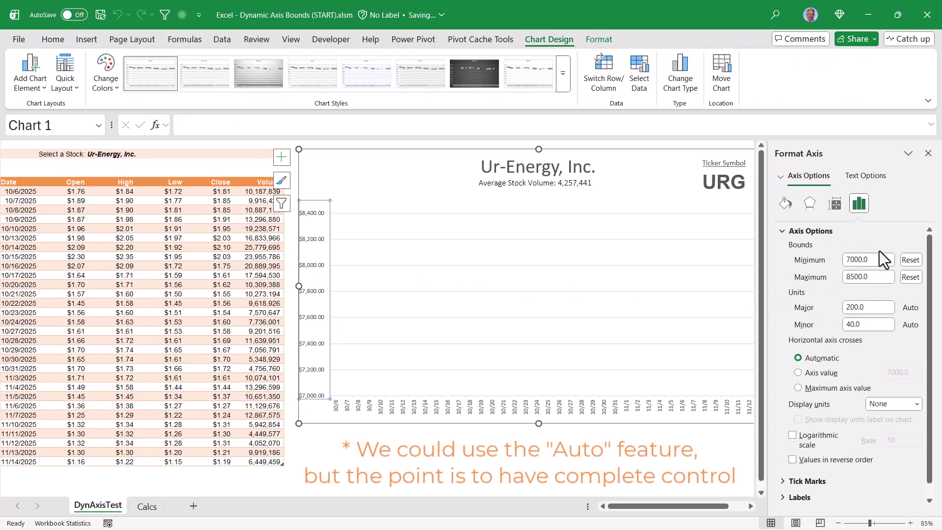
left_click(926, 152)
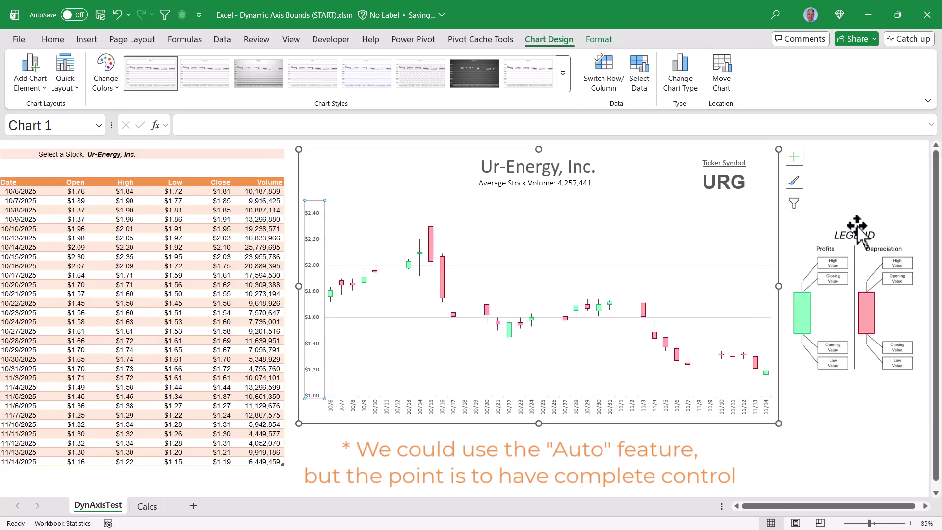
double_click(315, 266)
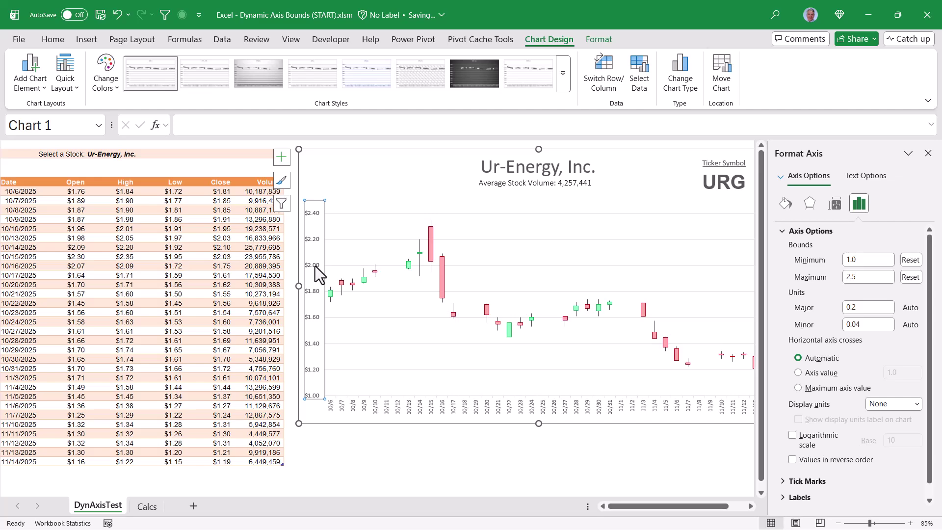
Select Ur-Energy's Low and High price columns to check their range, then select the price axis
left_click(149, 190)
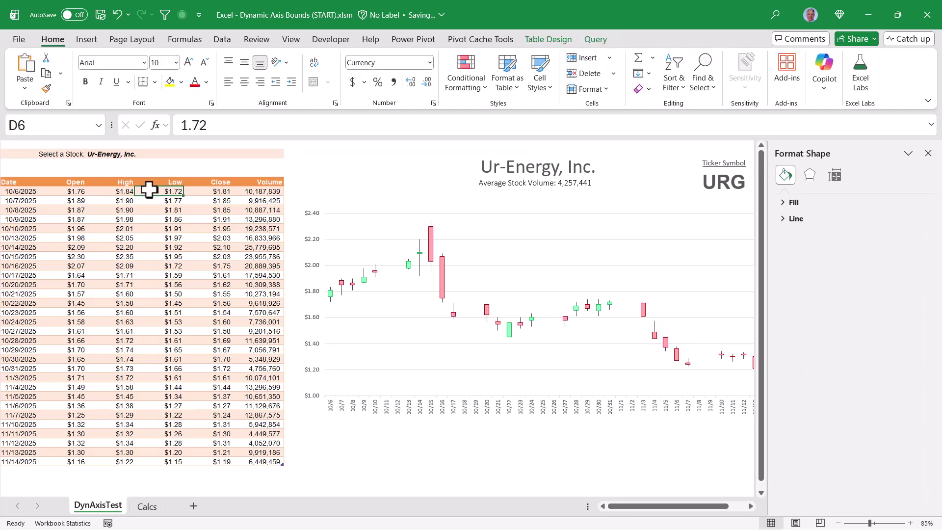
left_click_drag(149, 190, 162, 464)
left_click_drag(101, 191, 115, 463)
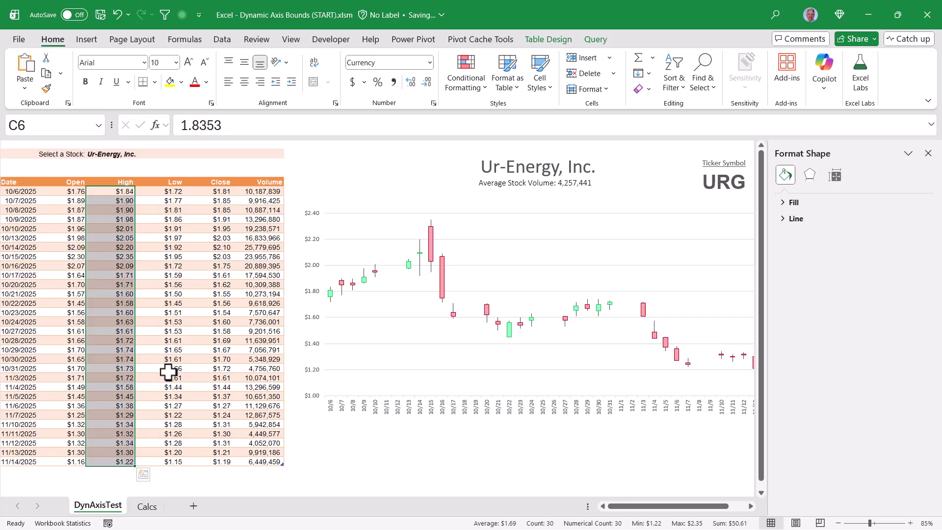
left_click(316, 326)
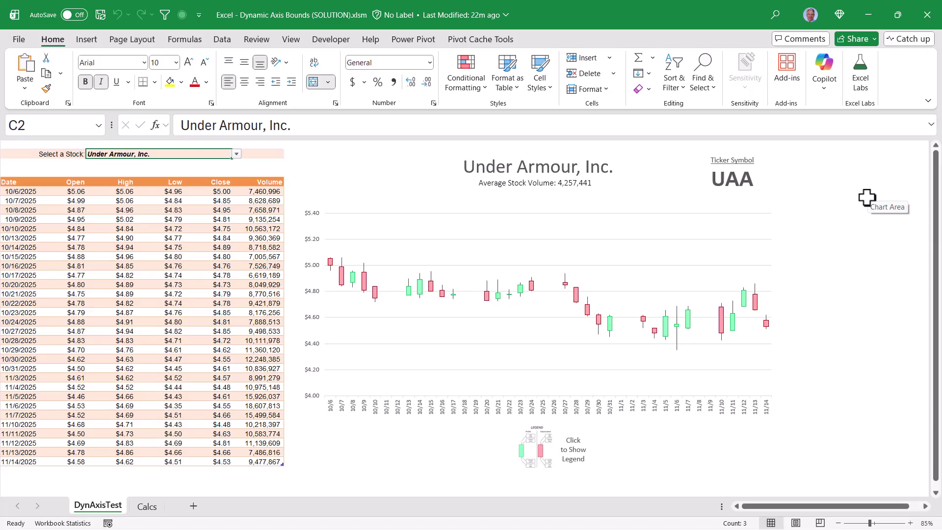
Switch the stock in C2 via AutoComplete to Organon, then Harmony Biosciences, then Alphabet
type("O")
key("Return")
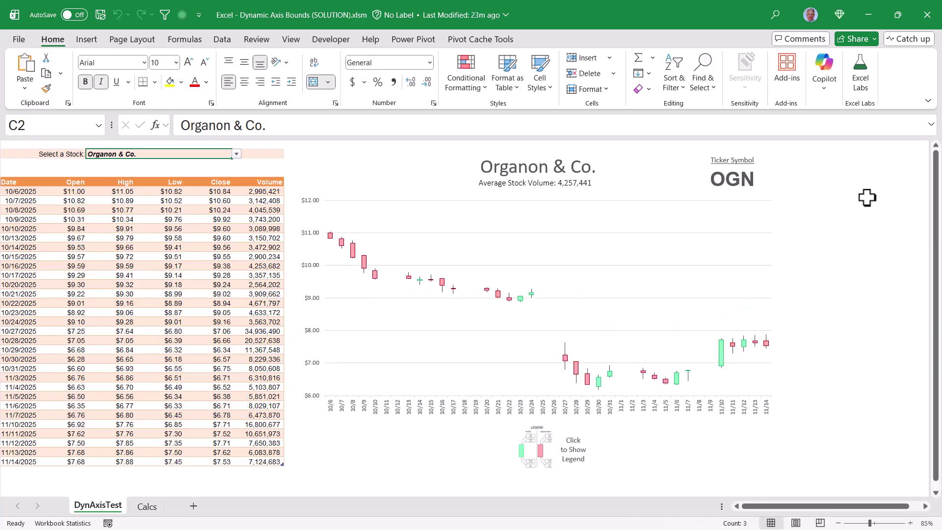
type("h")
key("Return")
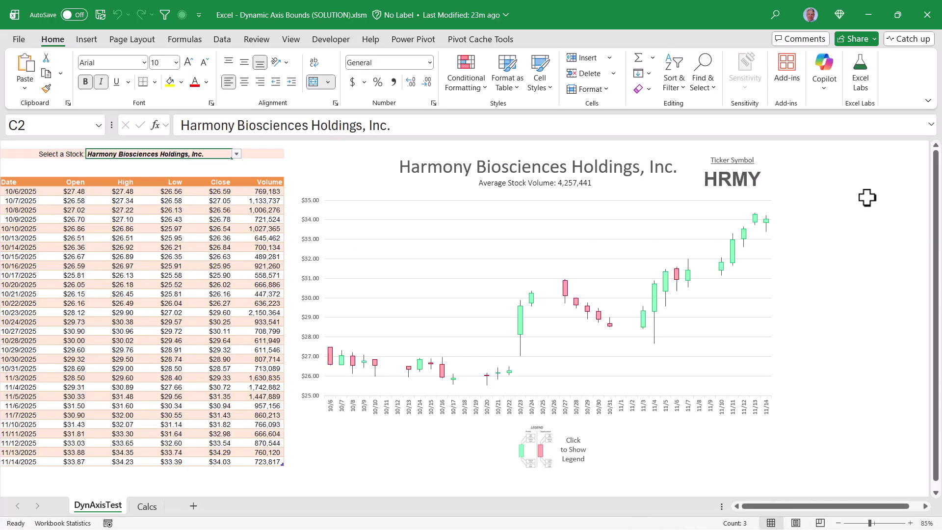
type("a")
key("Return")
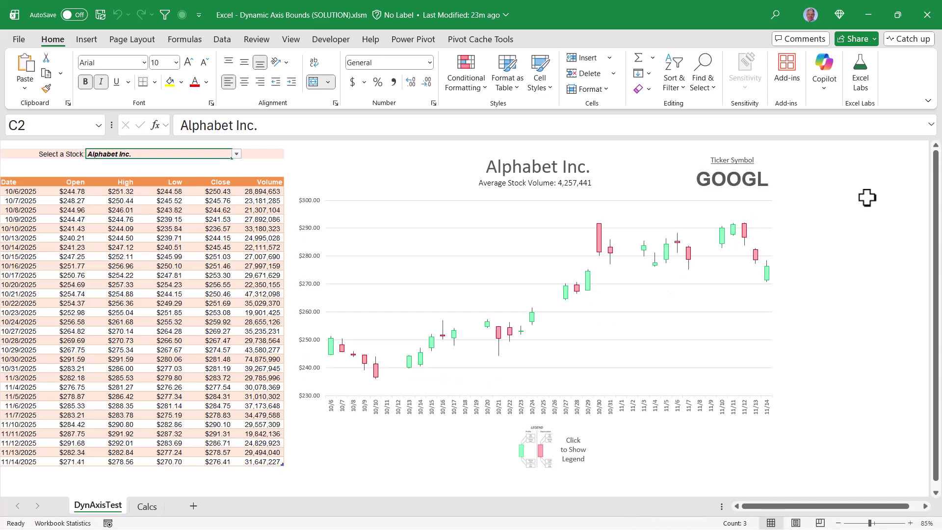
Pick Berkshire Hathaway via AutoComplete, then show and hide the candlestick legend
type("b")
key("Return")
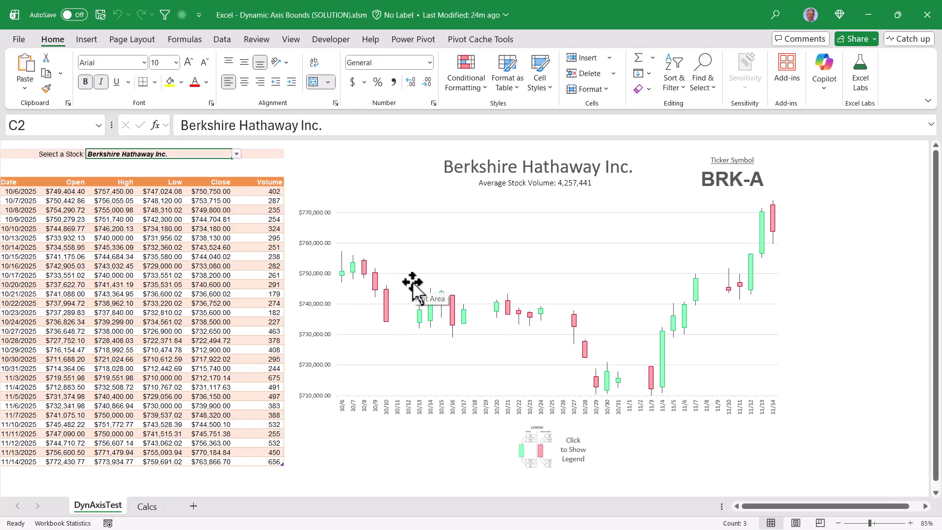
left_click(537, 453)
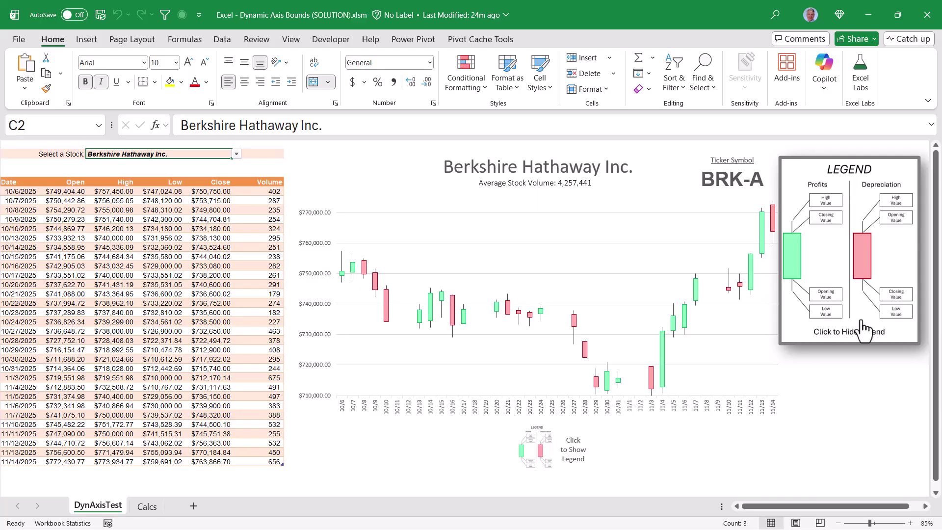
left_click(858, 294)
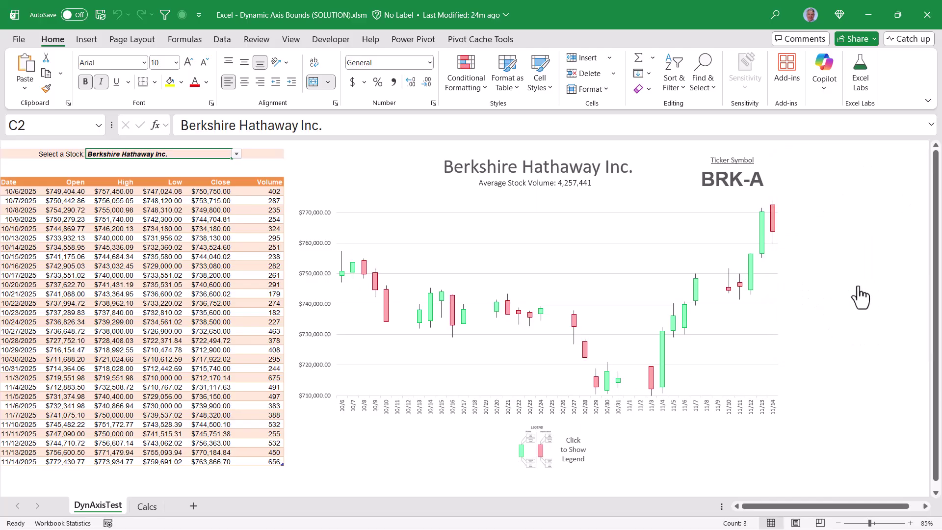
Switch to the Calcs sheet to view the adjusted DailyLow and DailyHigh formulas
left_click(146, 506)
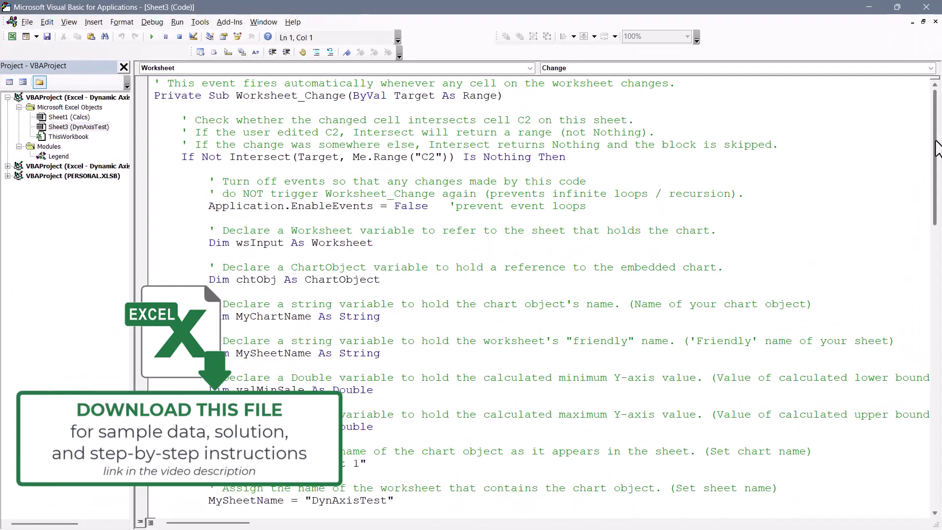
mouse_move(935, 141)
left_mouse_down()
mouse_move(933, 429)
mouse_move(935, 147)
left_mouse_up()
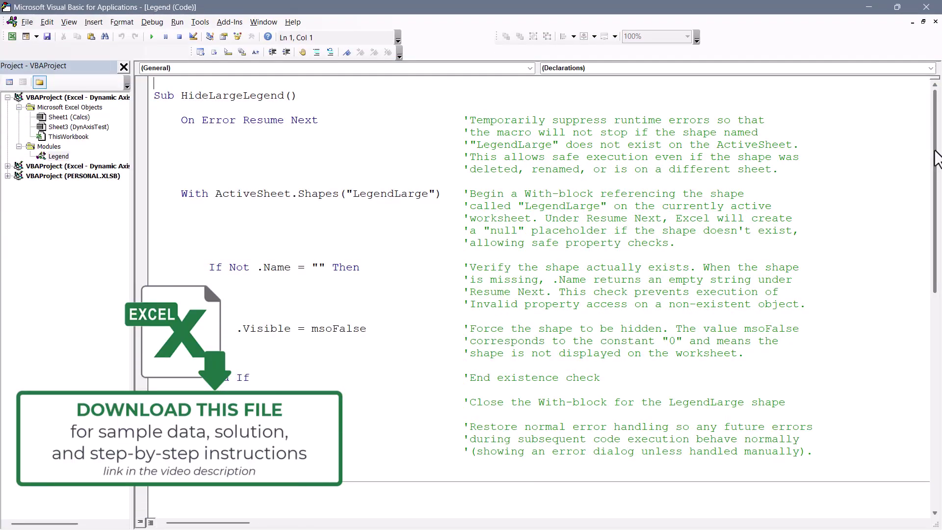
Scroll through the Sheet3 Worksheet_Change code in the VBA editor
left_click_drag(935, 158, 934, 110)
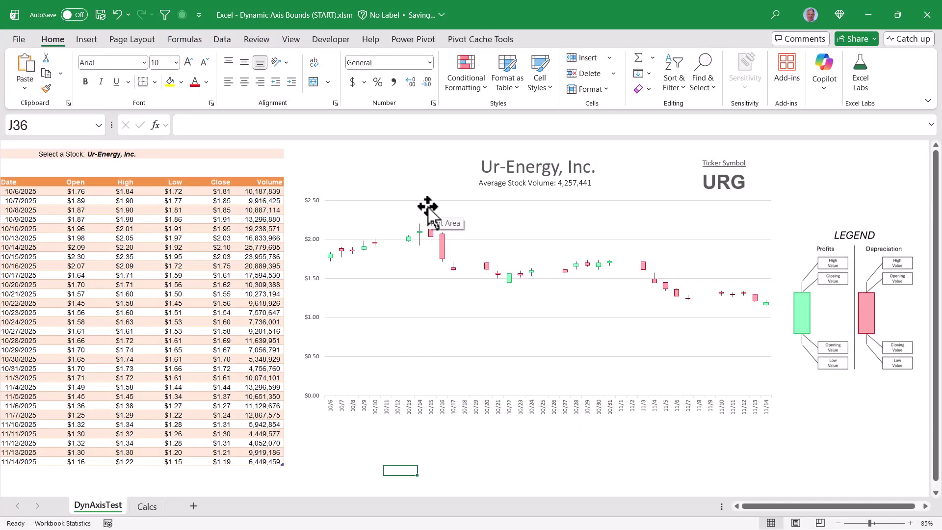
Open Format Axis for the Ur-Energy chart's vertical axis, currently bounded 0.0 to 2.5
double_click(314, 249)
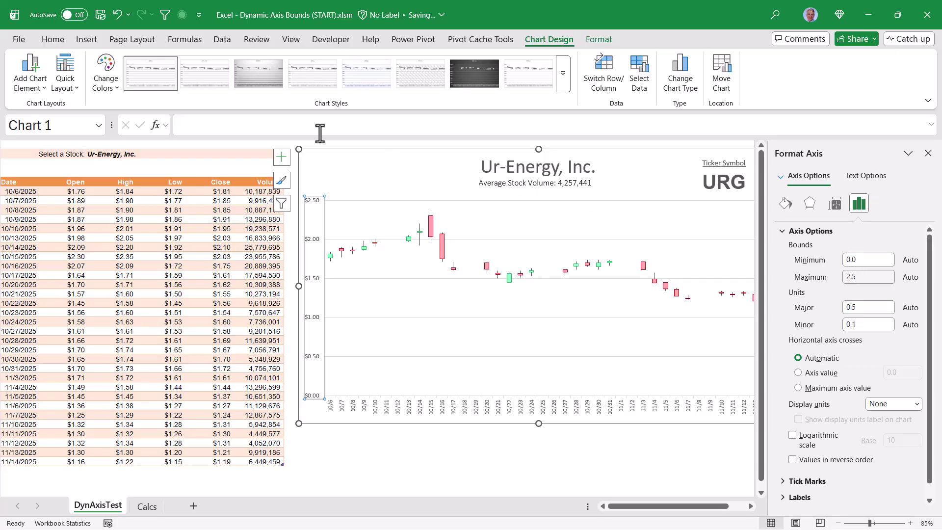
Start recording a new macro stored in This Workbook
left_click(288, 39)
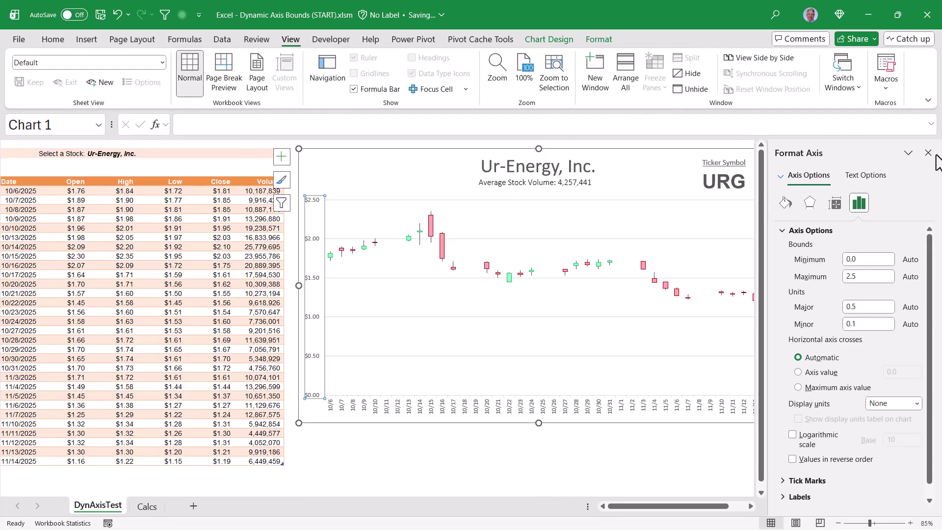
left_click(879, 86)
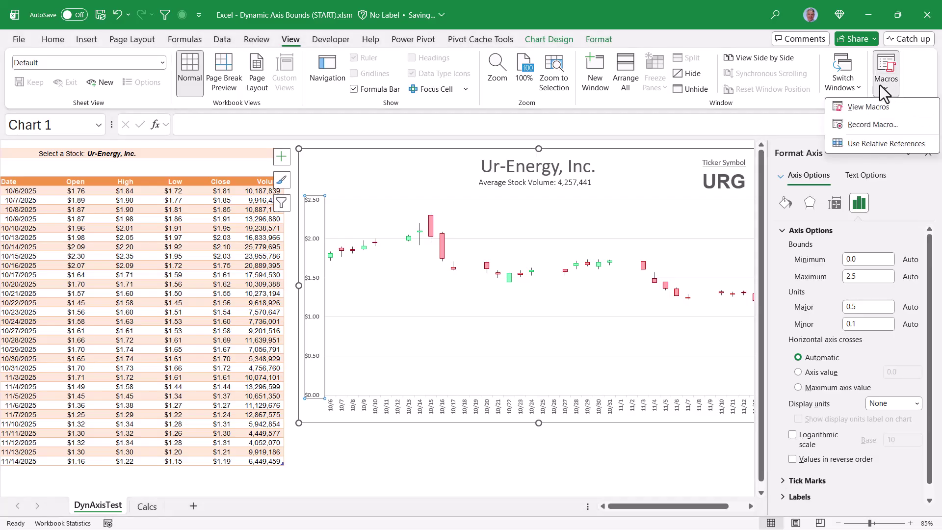
left_click(872, 125)
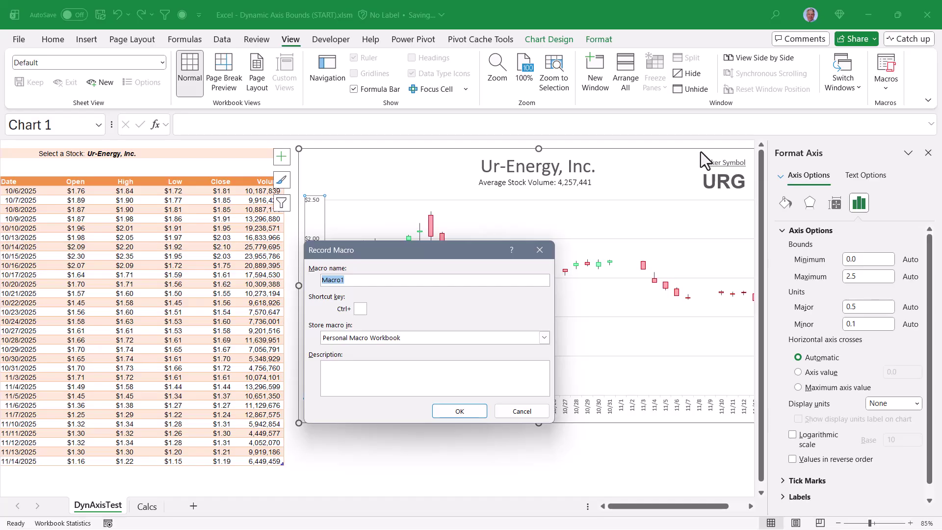
left_click(422, 334)
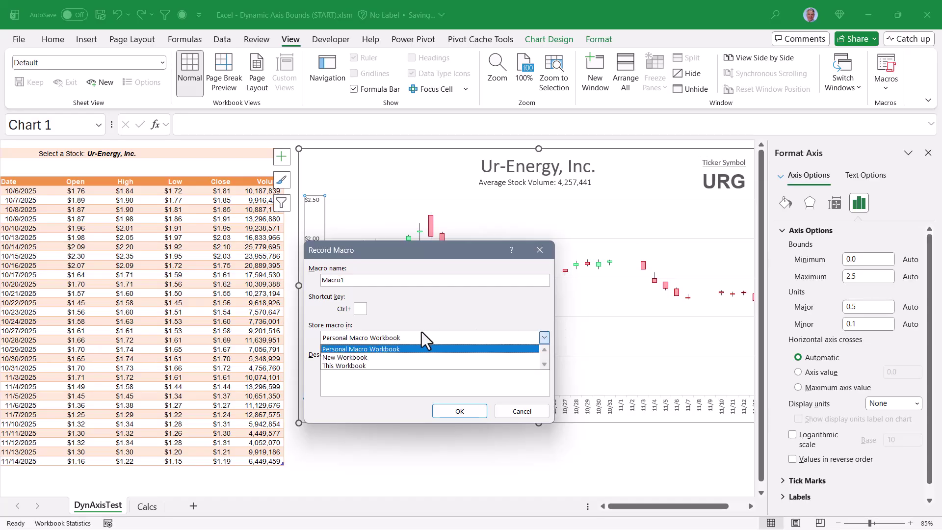
left_click(328, 365)
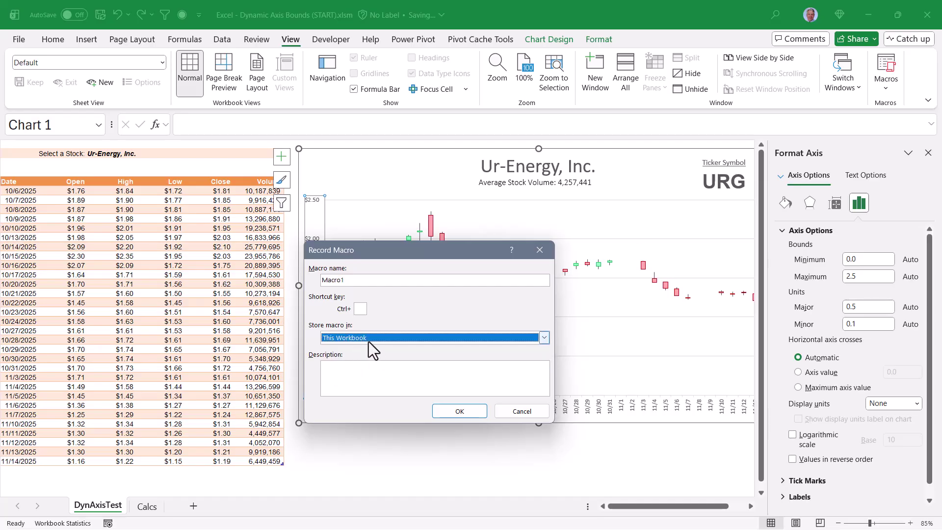
left_click(447, 413)
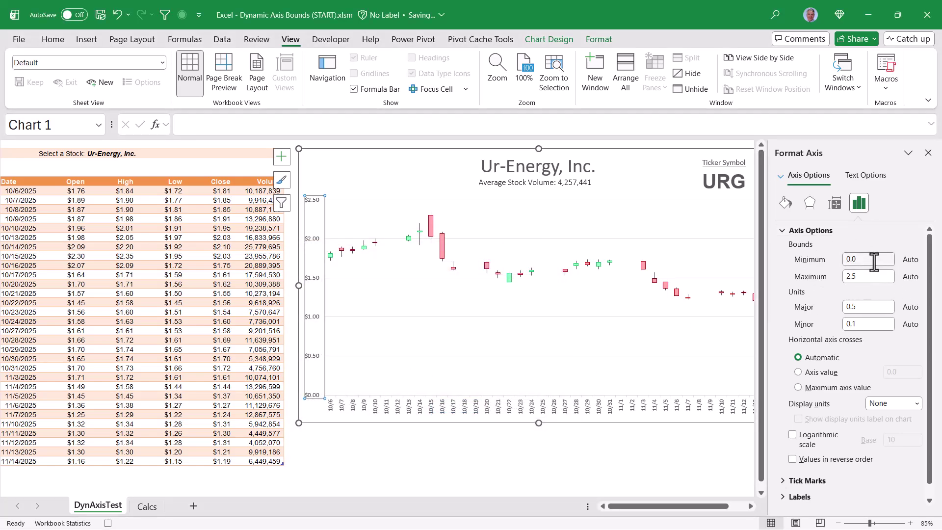
Set the axis bounds to minimum 1 and maximum 2.4, then stop recording
left_click_drag(873, 262, 831, 275)
type("1")
type("2")
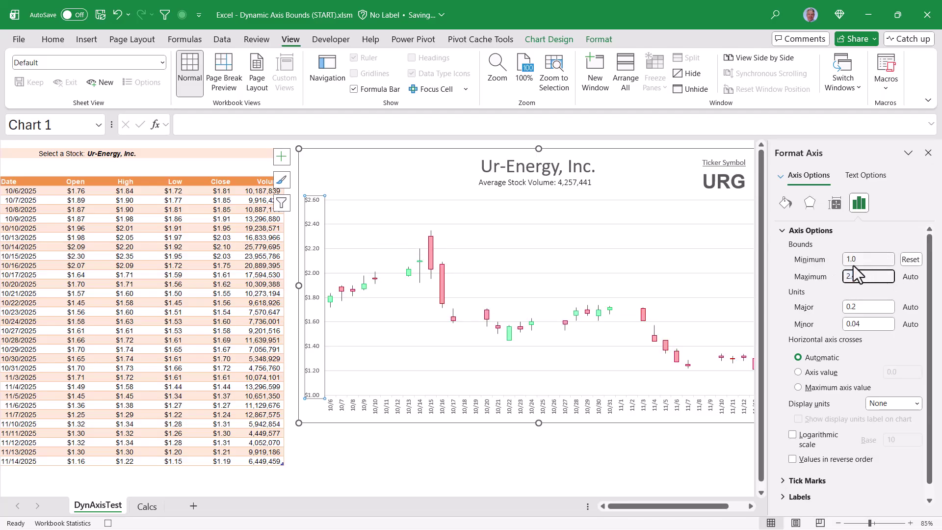
type(".4")
key("Return")
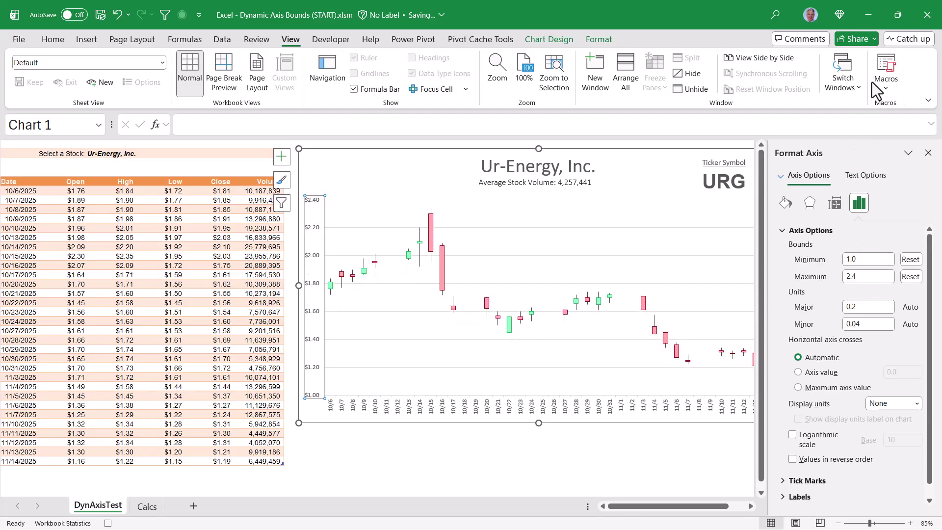
left_click(887, 86)
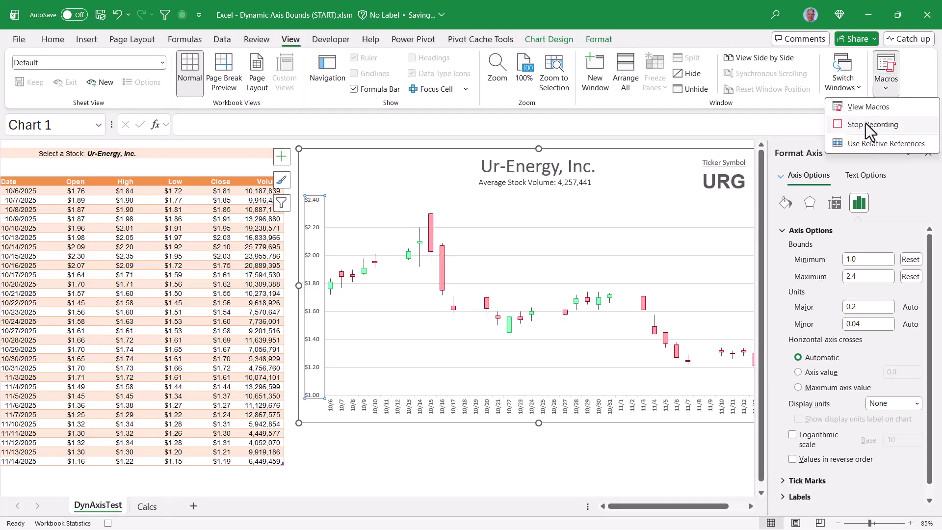
left_click(864, 125)
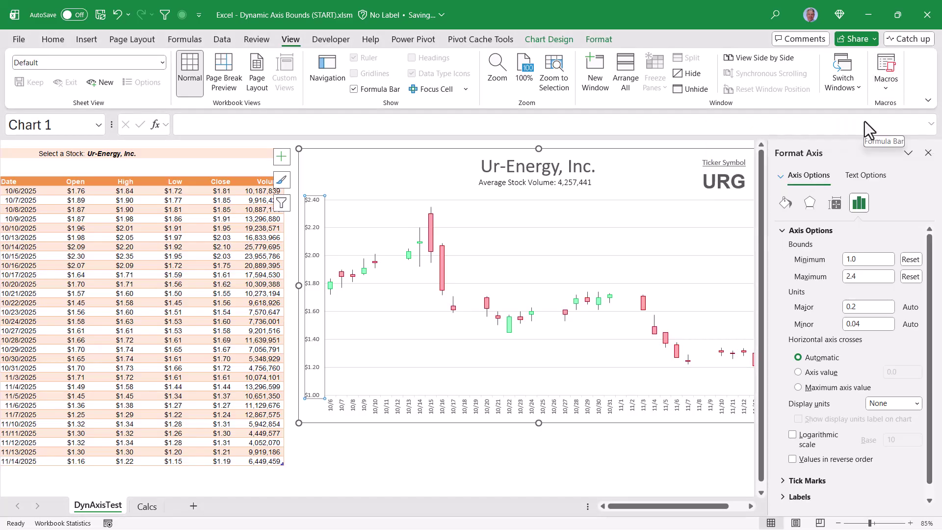
Open the recorded Macro1 for editing from the Macros list
left_click(882, 90)
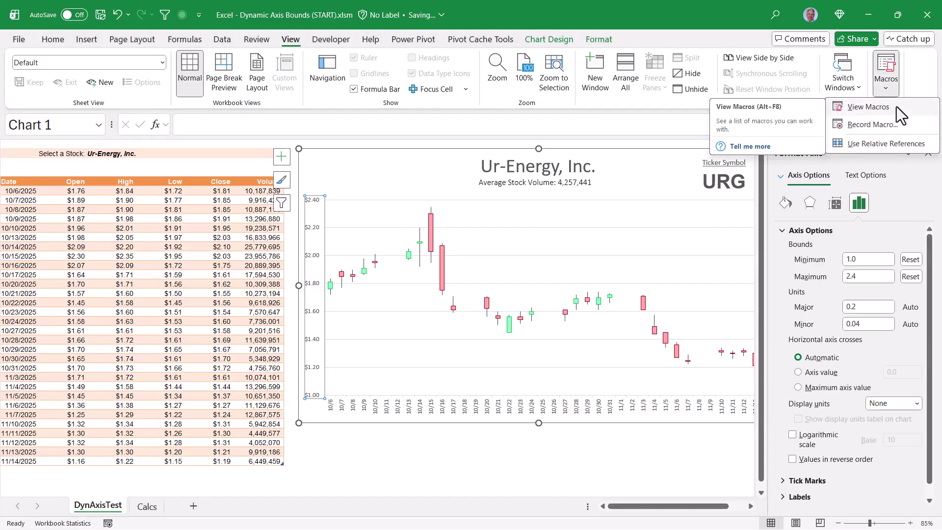
left_click(896, 106)
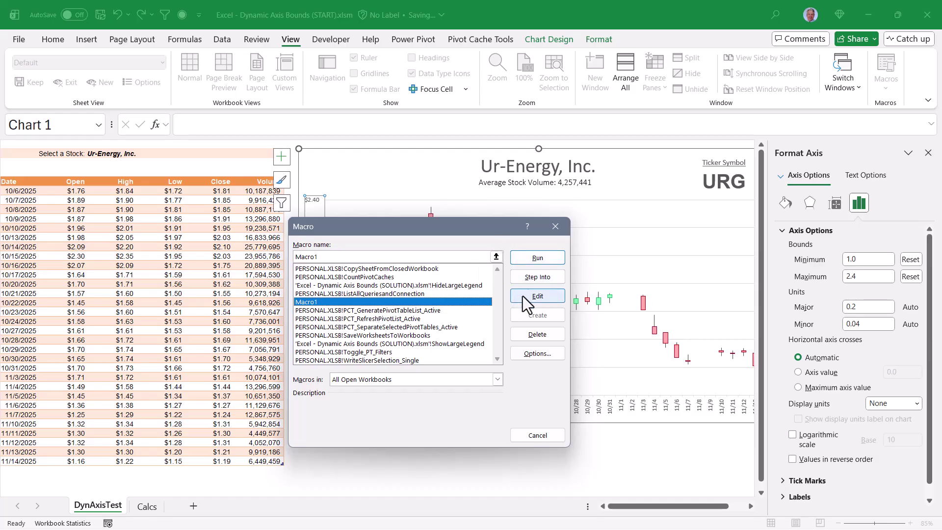
left_click(537, 296)
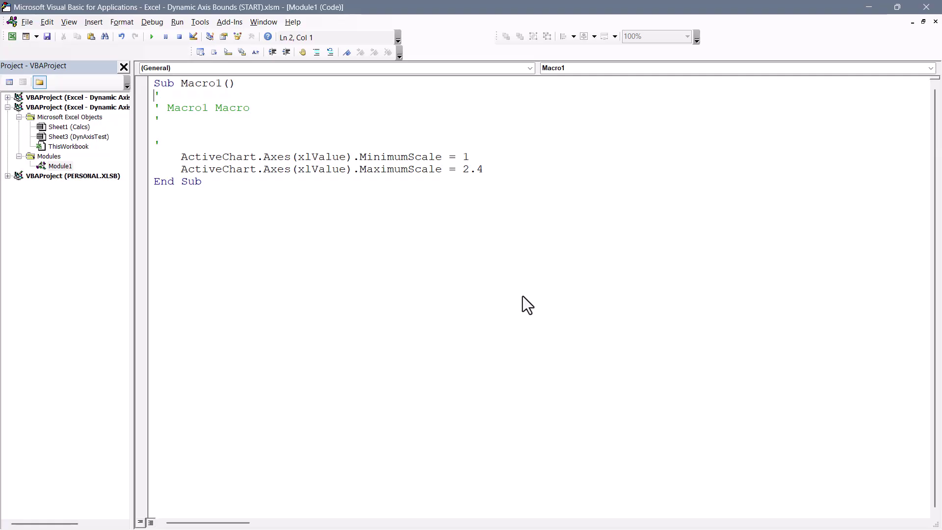
Select Macro1's two recorded ActiveChart axis-bound lines for replacement
left_click_drag(482, 168, 98, 155)
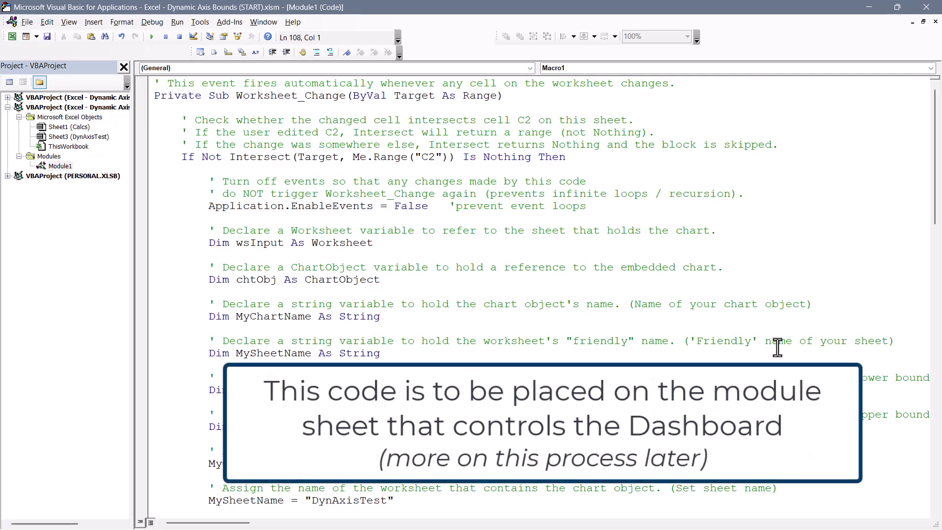
key("ctrl+Home")
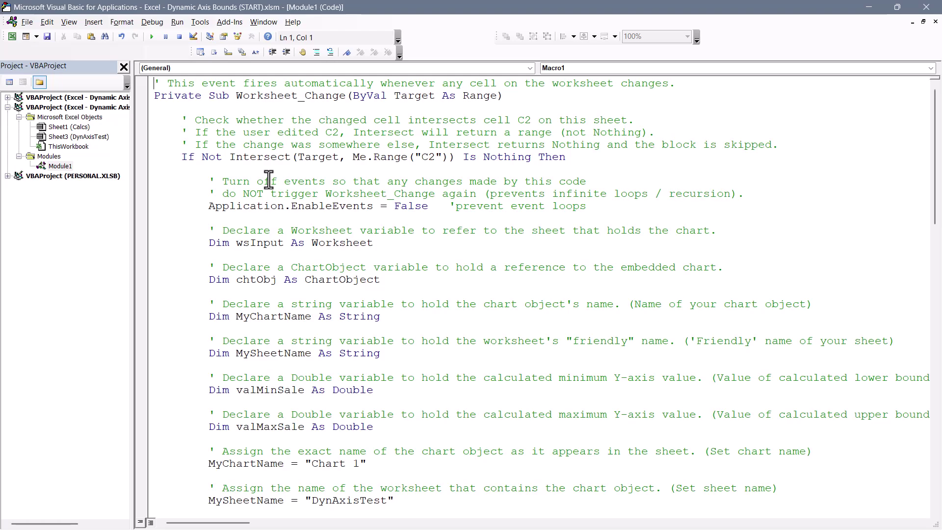
key("alt+F11")
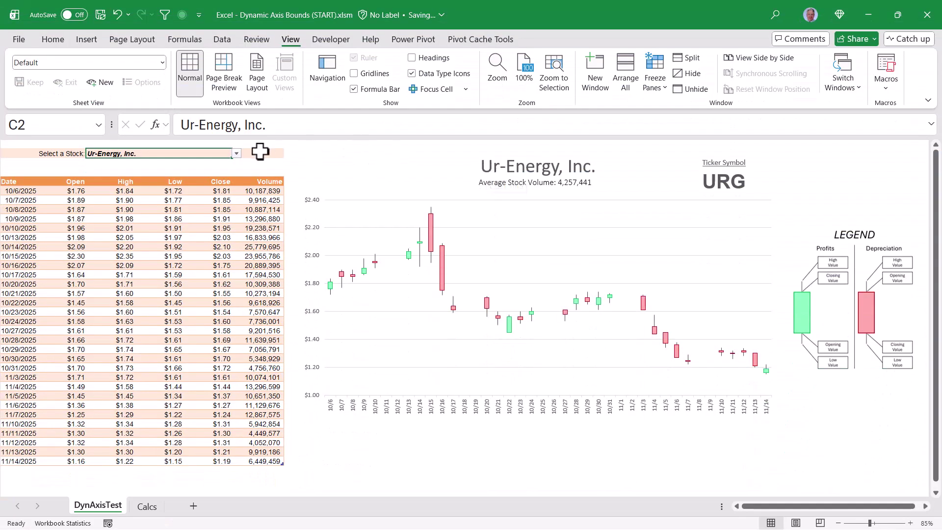
left_click(236, 154)
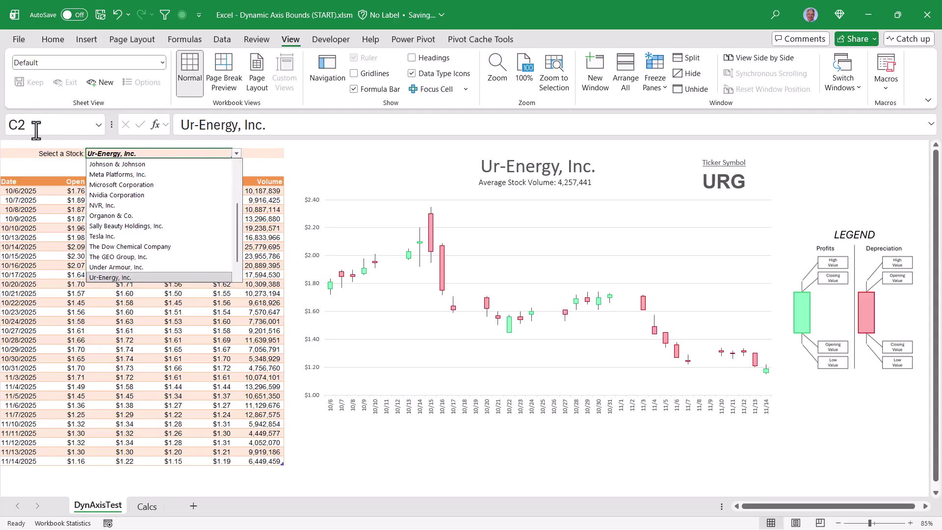
key("alt+F11")
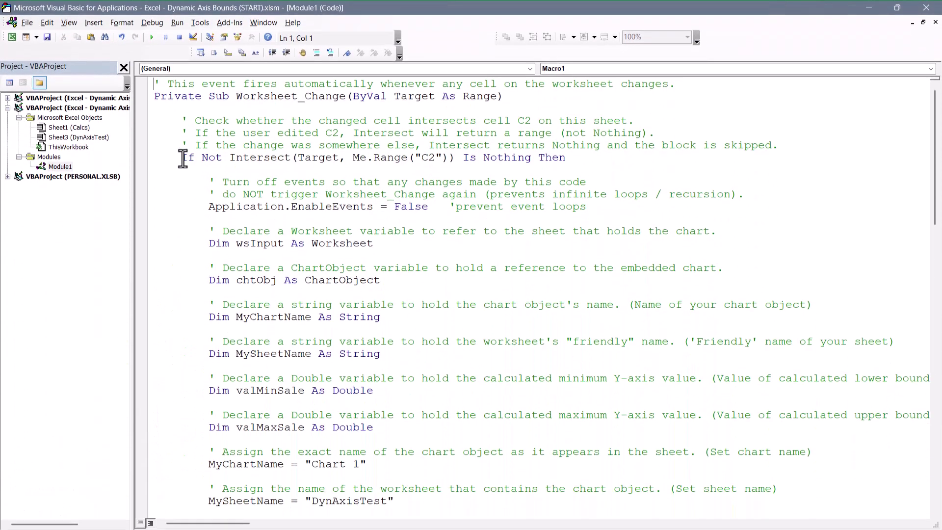
left_click_drag(183, 157, 569, 159)
left_click(569, 158)
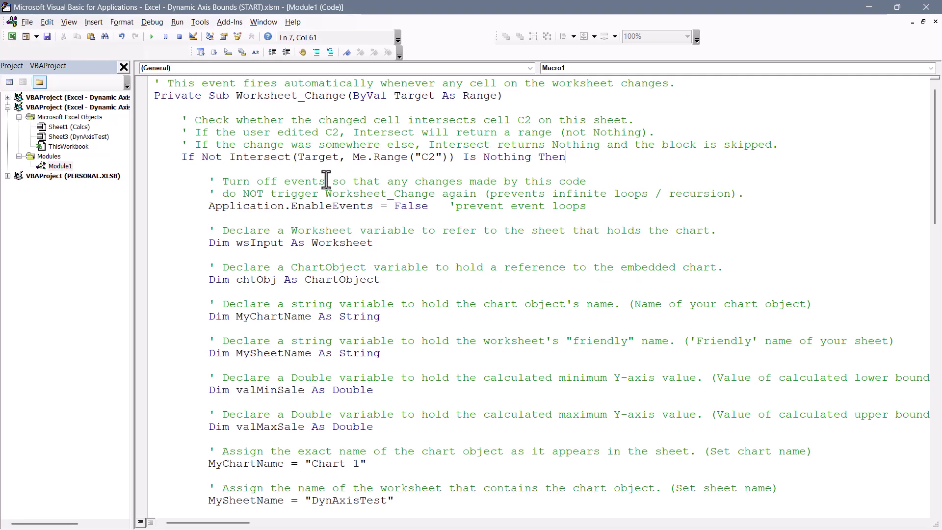
left_click_drag(256, 182, 287, 436)
left_click(410, 222)
scroll(437, 218, "down", 5)
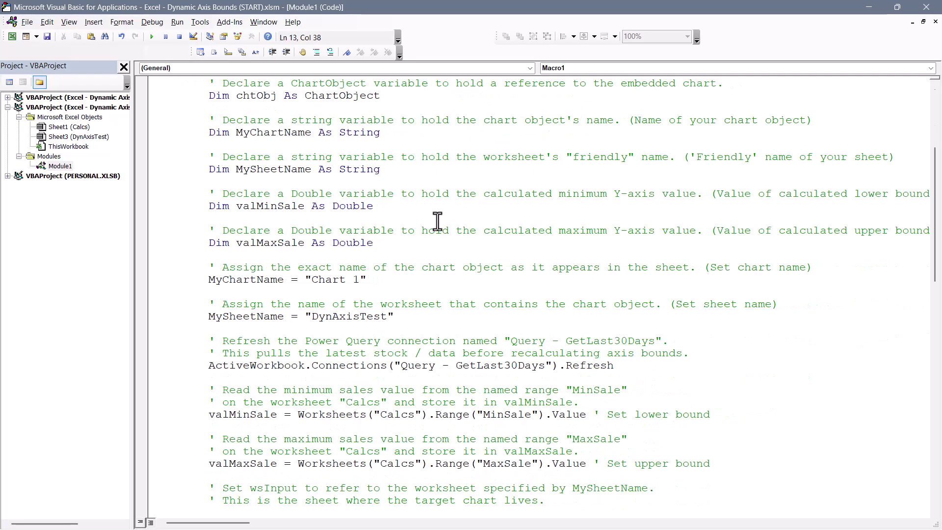
scroll(437, 220, "down", 4)
scroll(437, 220, "down", 9)
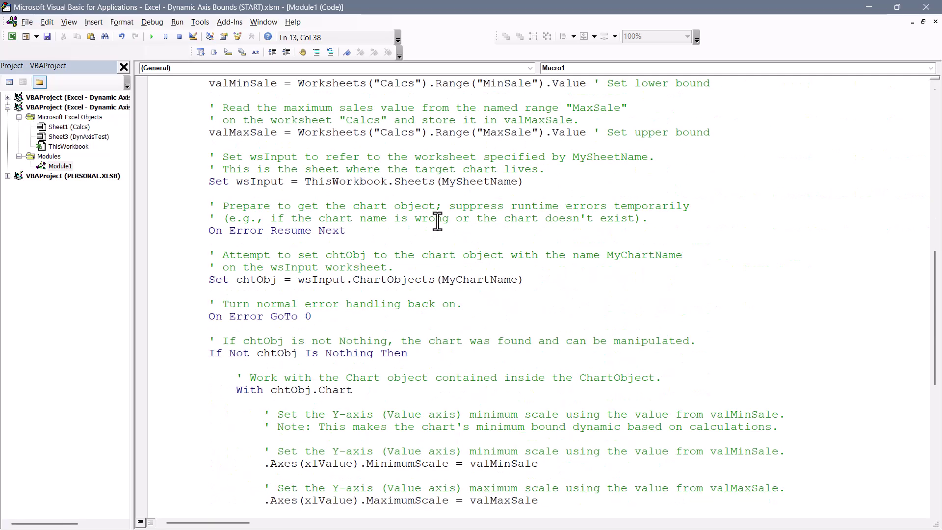
left_click_drag(265, 317, 540, 318)
left_click_drag(265, 353, 560, 349)
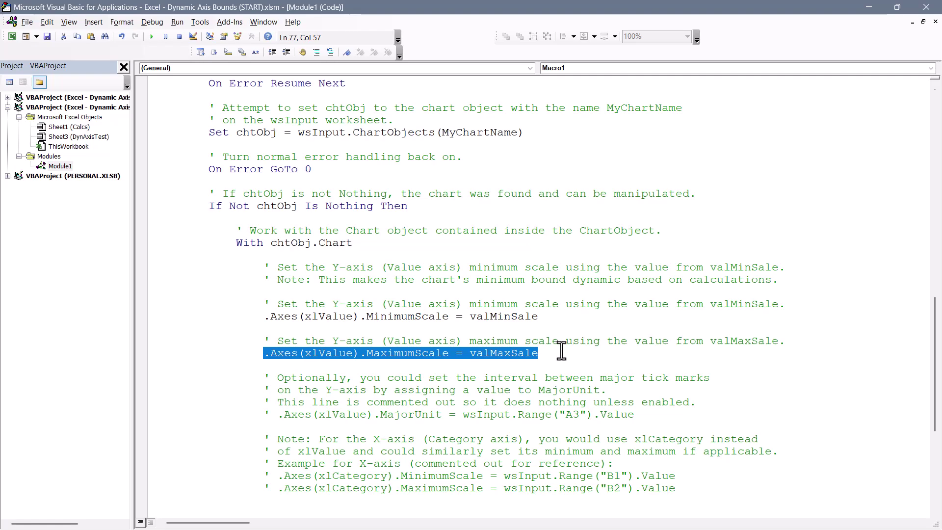
left_click(563, 352)
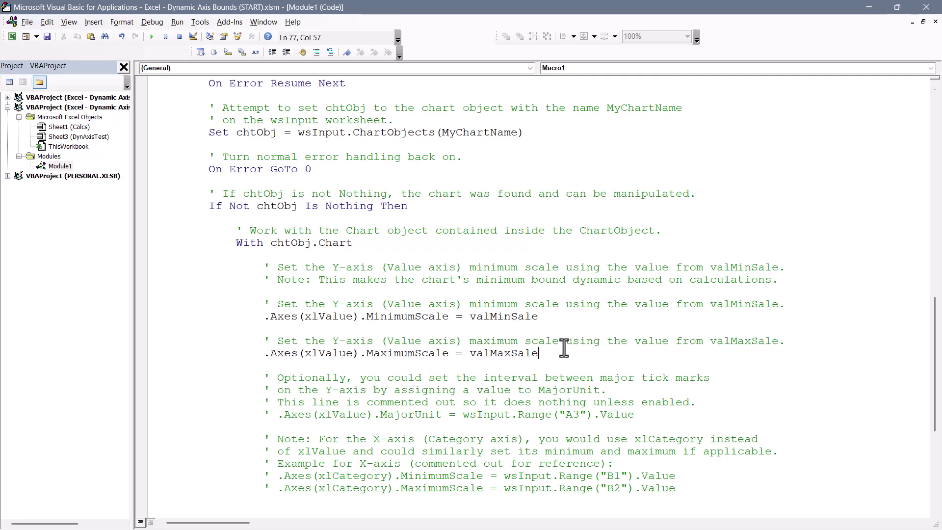
scroll(563, 352, "up", 10)
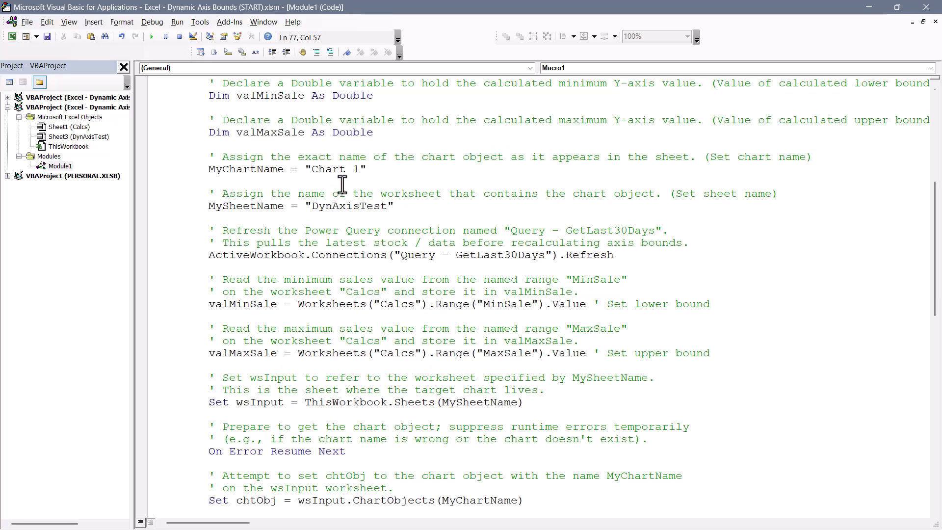
left_click_drag(306, 169, 381, 170)
left_click_drag(305, 206, 403, 202)
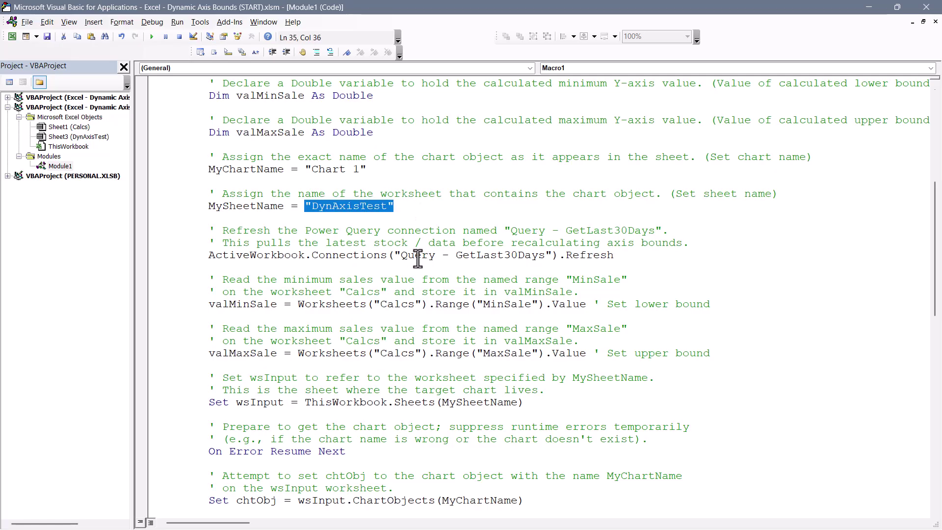
left_click_drag(456, 255, 545, 255)
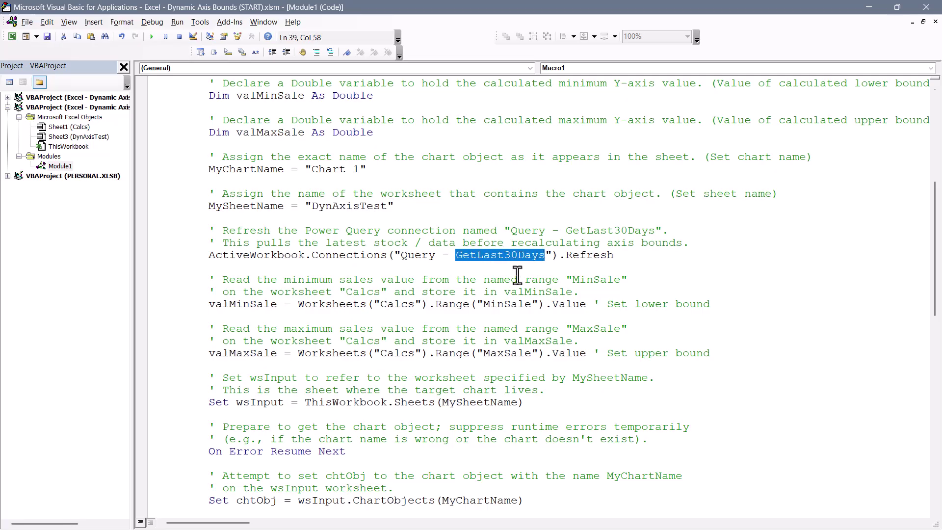
left_click(491, 291)
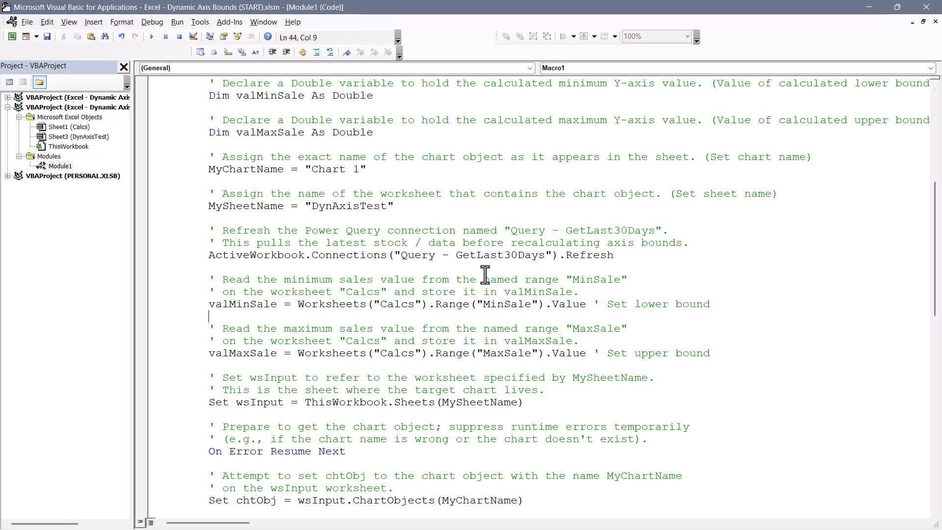
left_click(483, 305)
left_click_drag(483, 305, 537, 305)
left_click_drag(483, 353, 532, 353)
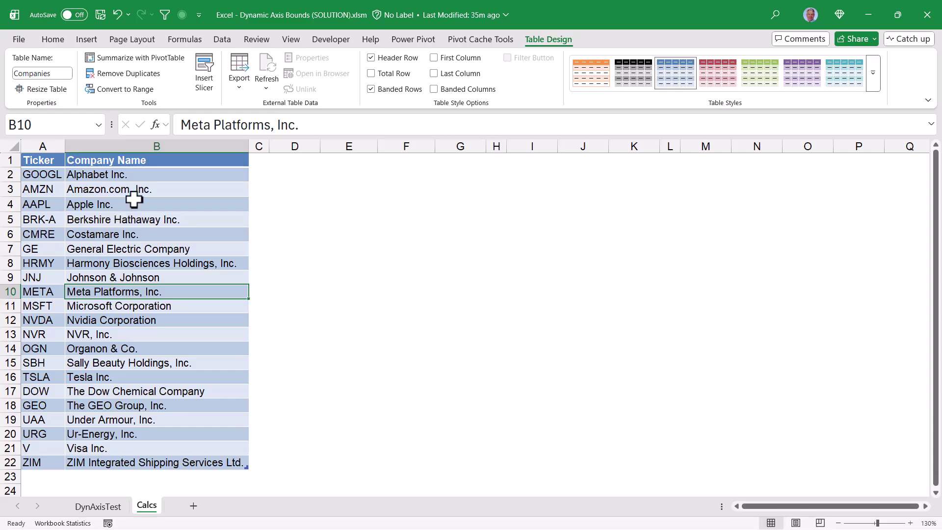
Inspect company names B2:B22, cancel the C2 Data Validation dialog unchanged, and open the stock dropdown
left_click_drag(140, 175, 126, 464)
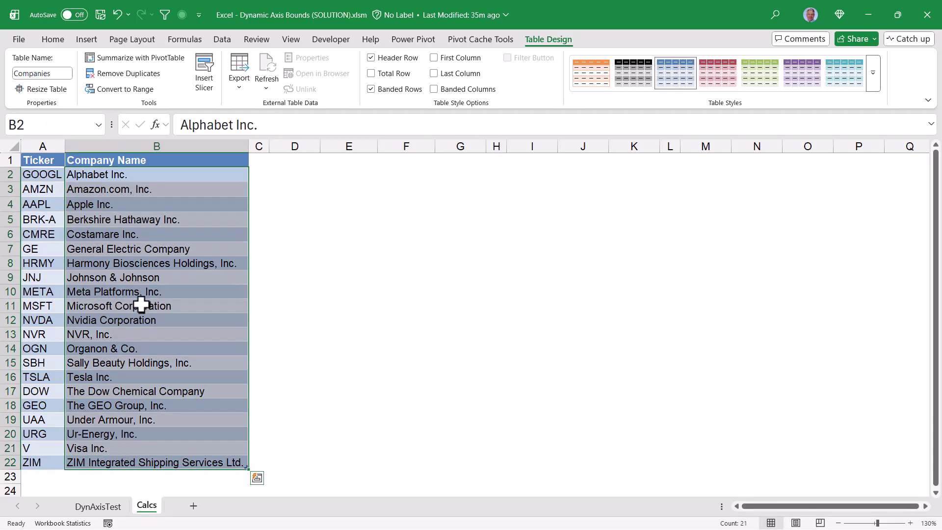
left_click(104, 508)
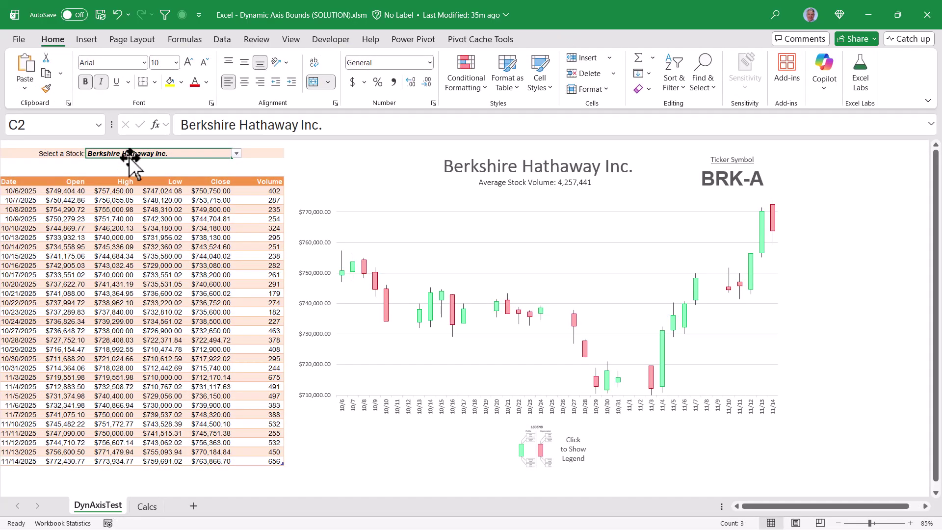
left_click(216, 39)
left_click(678, 91)
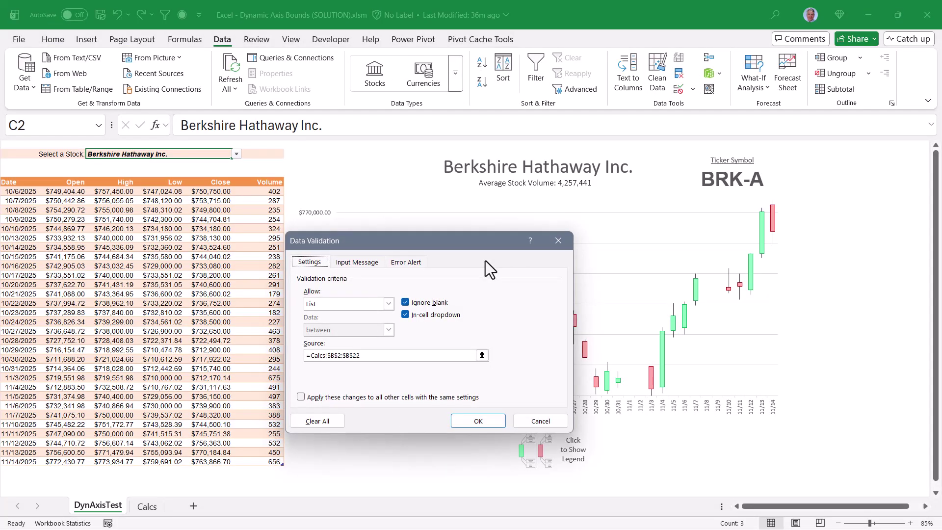
left_click(540, 421)
left_click(236, 154)
left_click_drag(235, 160, 236, 252)
key("ctrl+Page_Down")
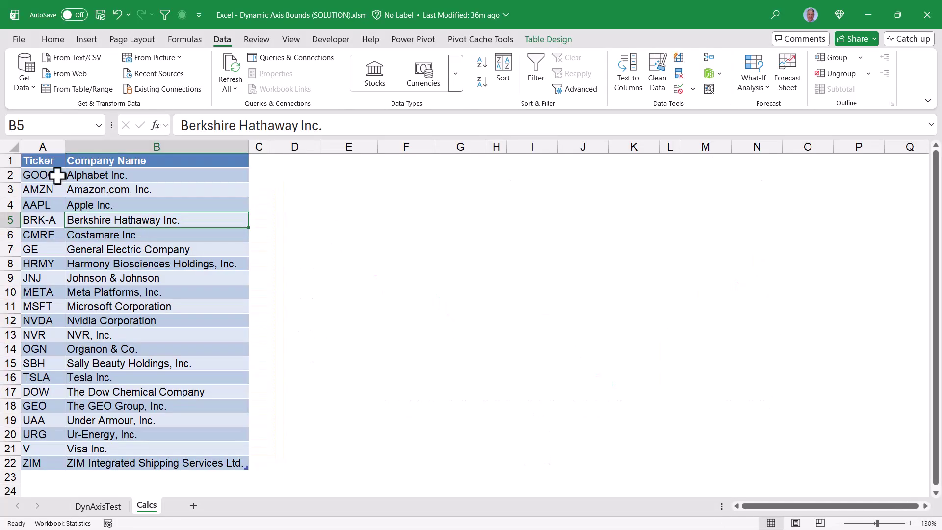
left_click_drag(46, 159, 42, 463)
left_click(302, 191)
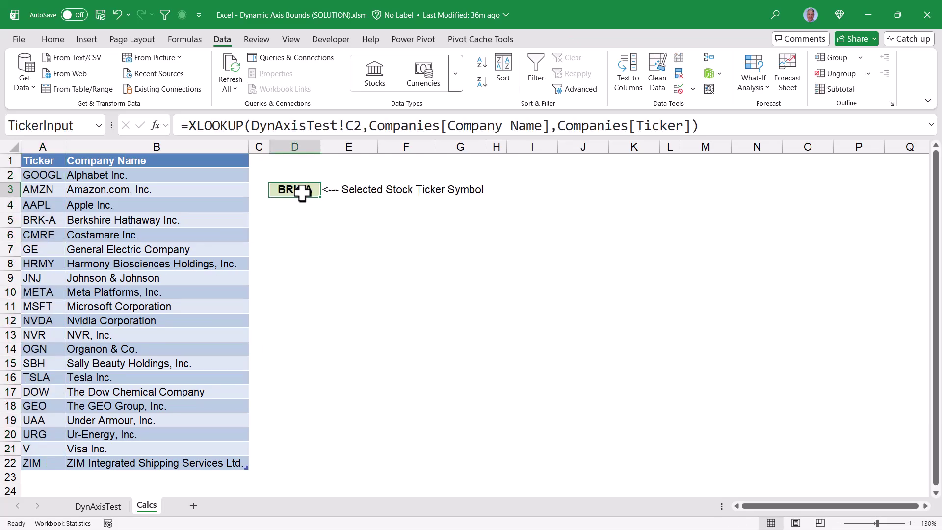
double_click(301, 193)
left_click(249, 147)
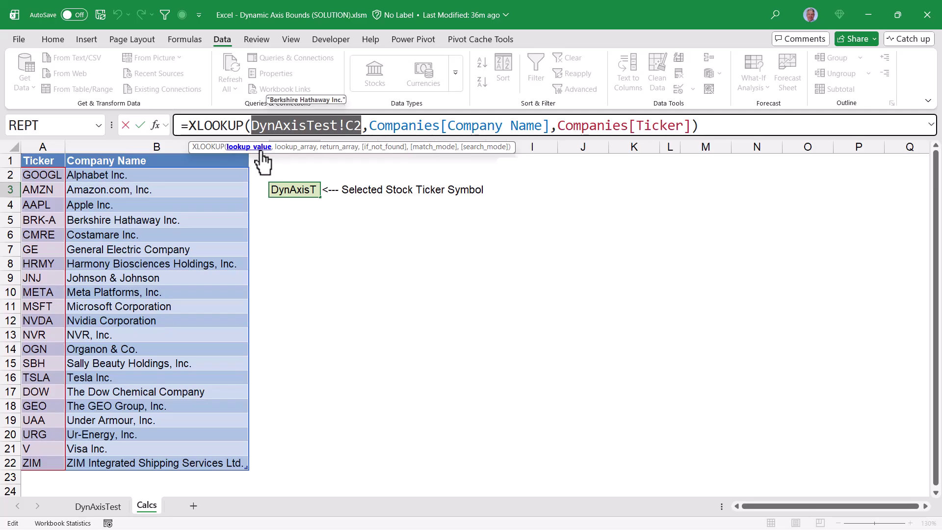
left_click(295, 147)
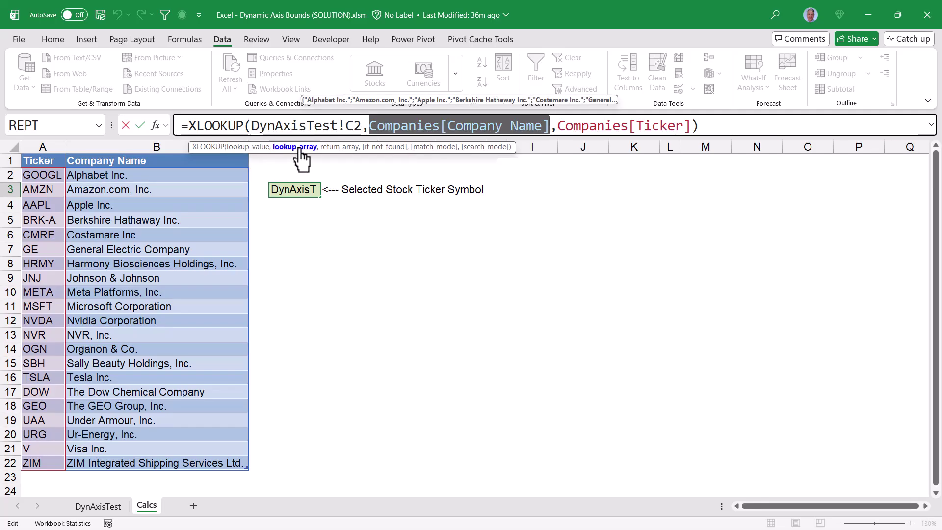
left_click(334, 148)
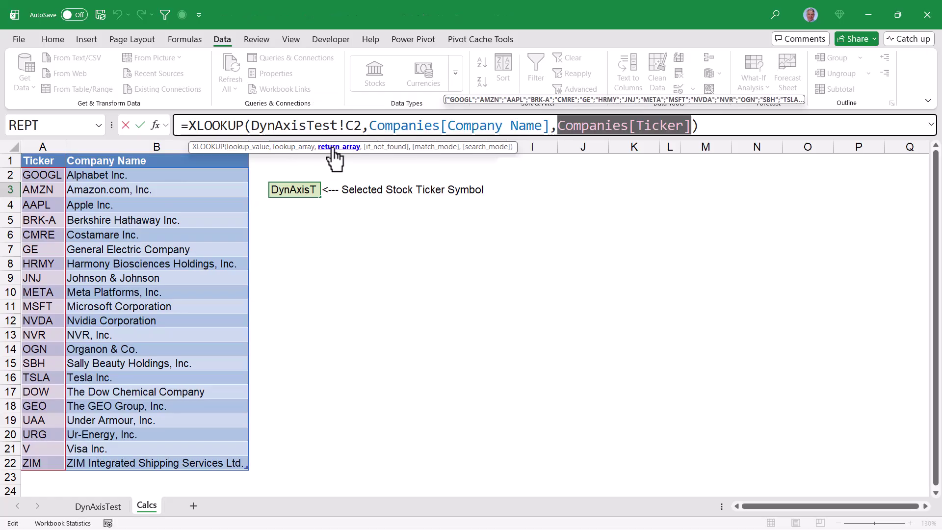
key("ctrl+Return")
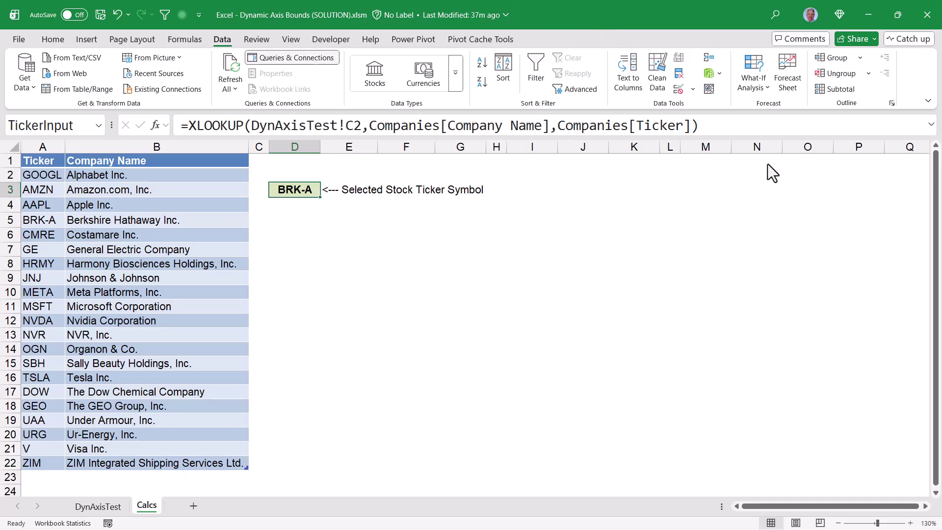
Edit the GetLast30Days query from the Queries & Connections pane in Power Query Editor
left_click(310, 58)
mouse_move(855, 219)
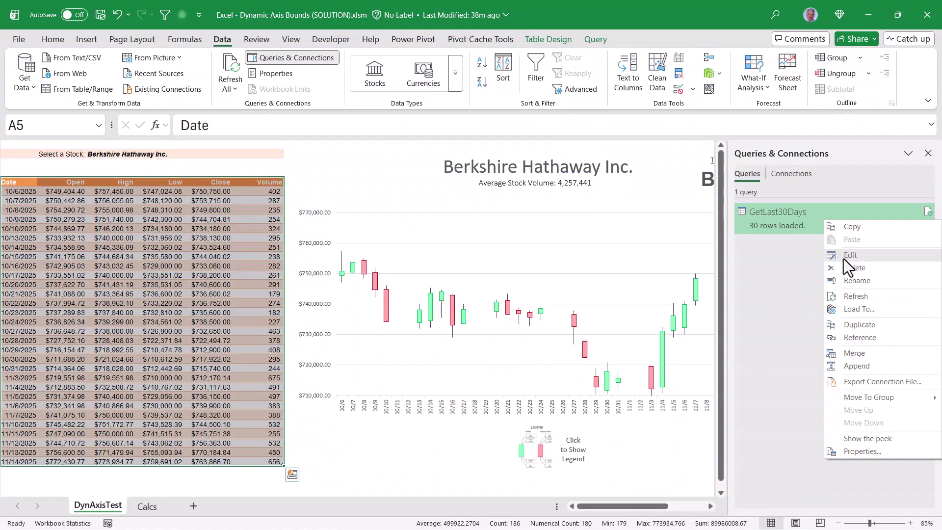
left_click(843, 257)
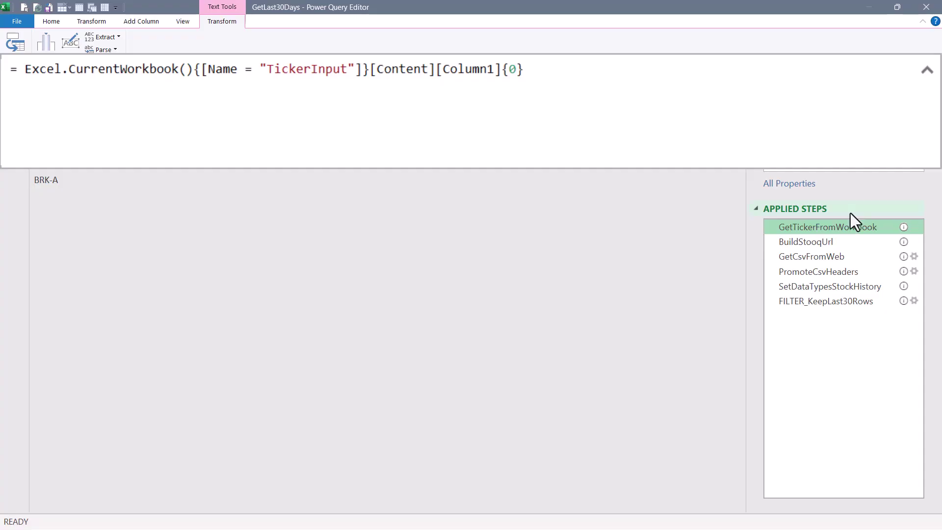
left_click(832, 242)
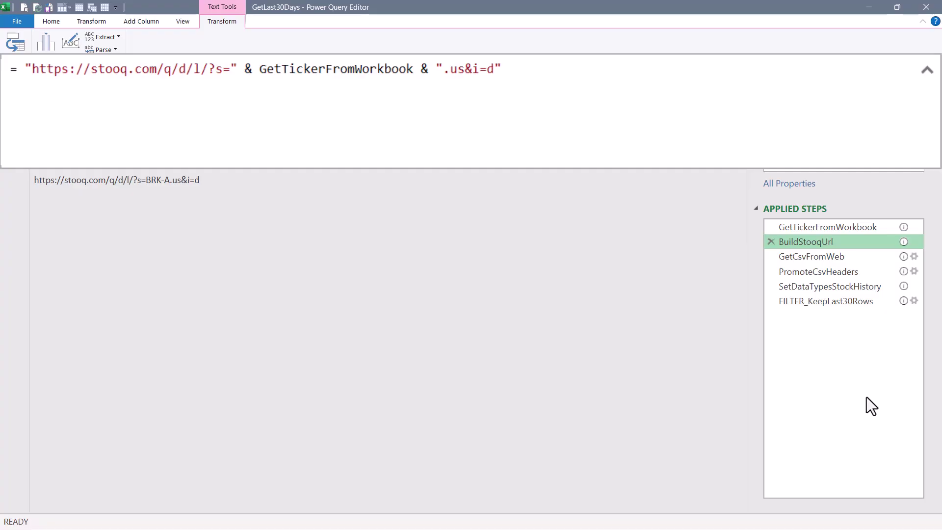
key("Down")
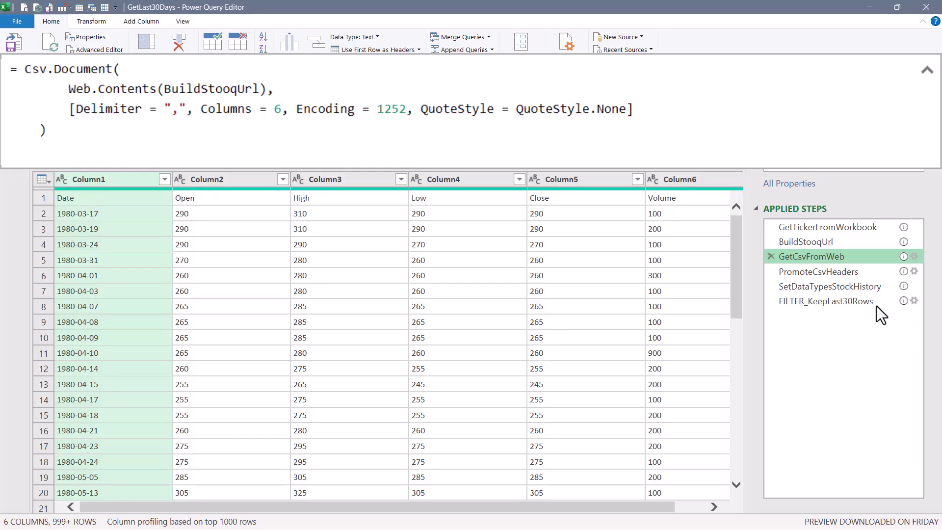
left_click(853, 270)
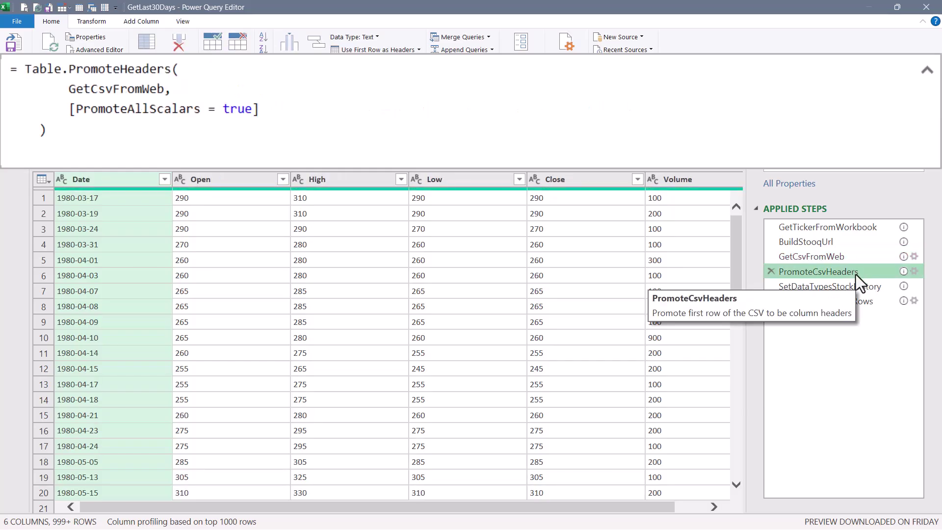
left_click(860, 286)
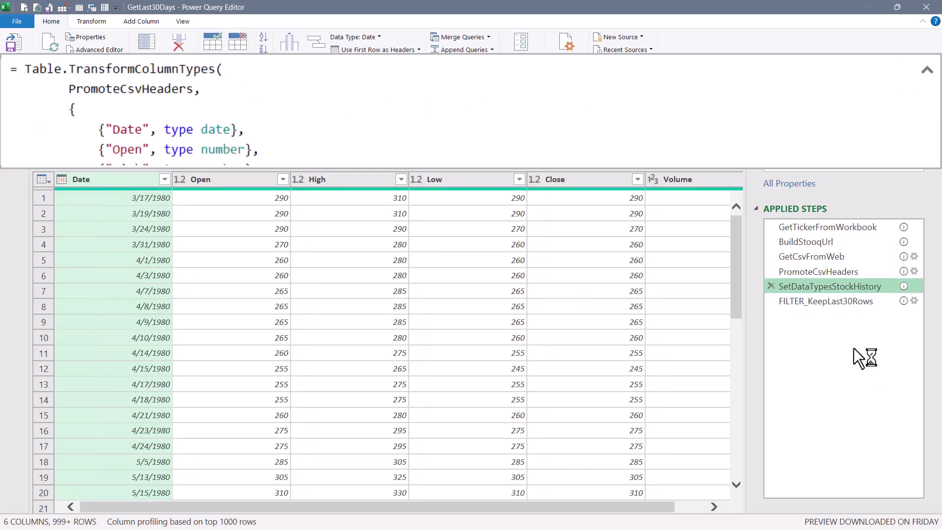
left_click(844, 302)
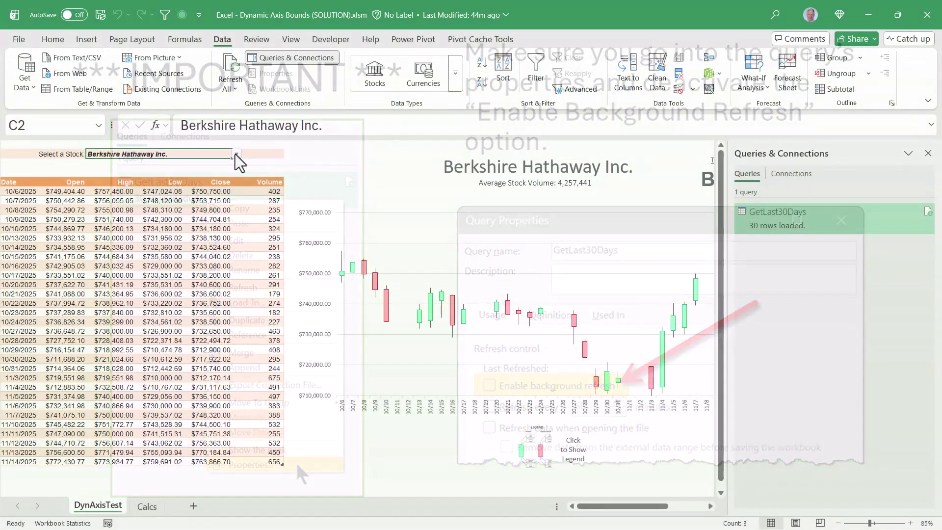
Choose General Electric Company from the C2 stock dropdown so the ticker becomes GE
left_click(236, 154)
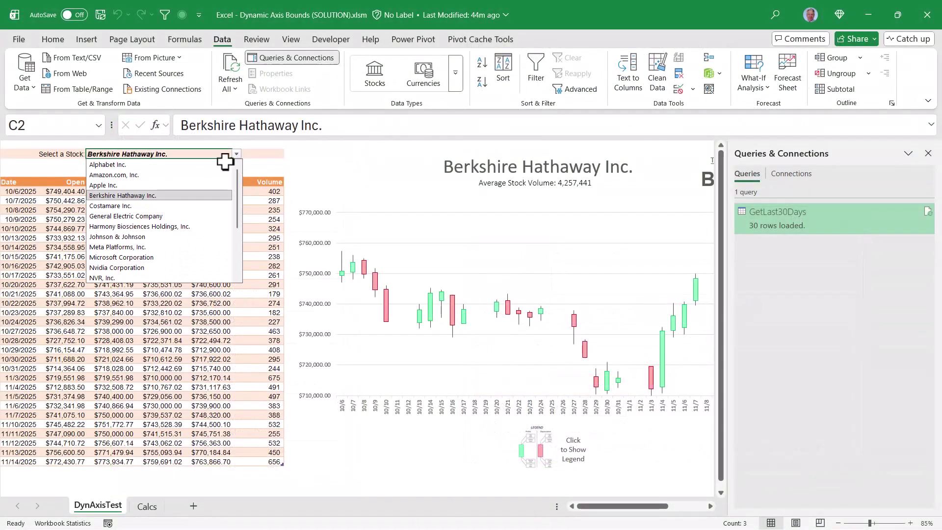
left_click(117, 216)
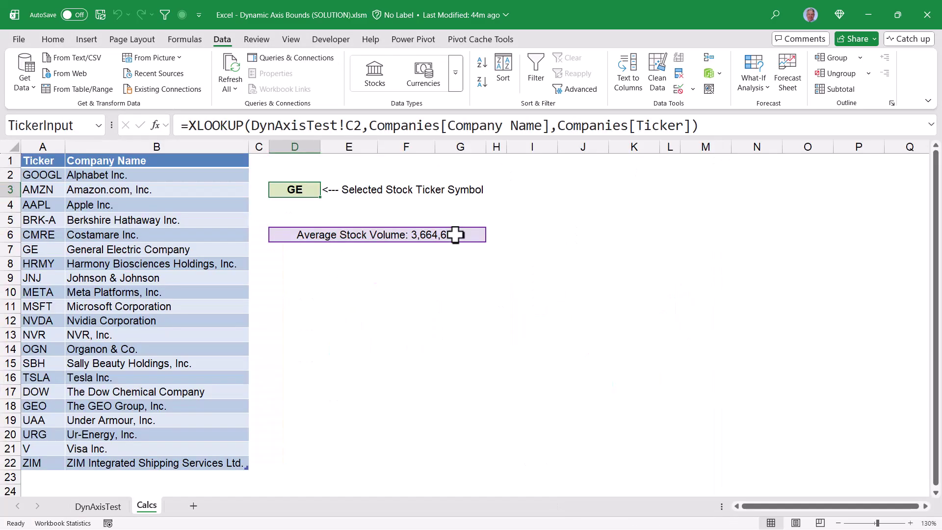
left_click(286, 237)
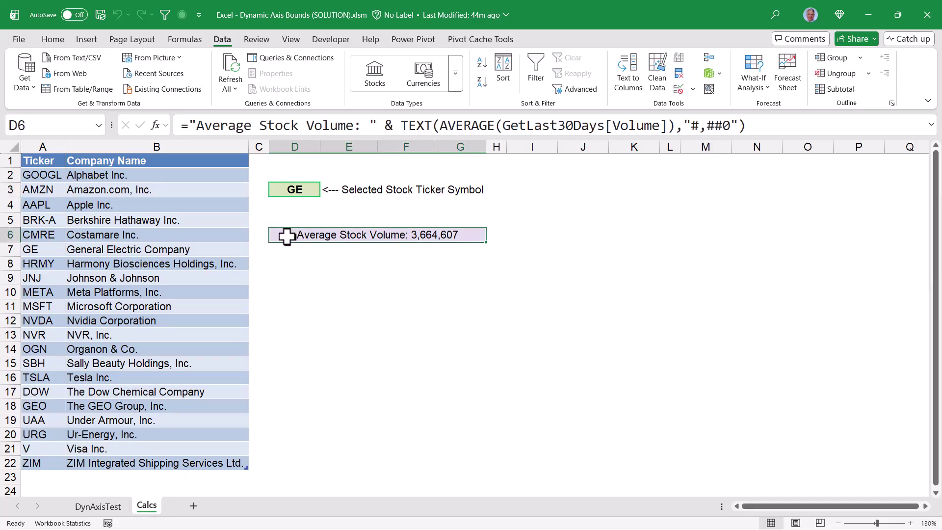
left_click_drag(438, 126, 671, 126)
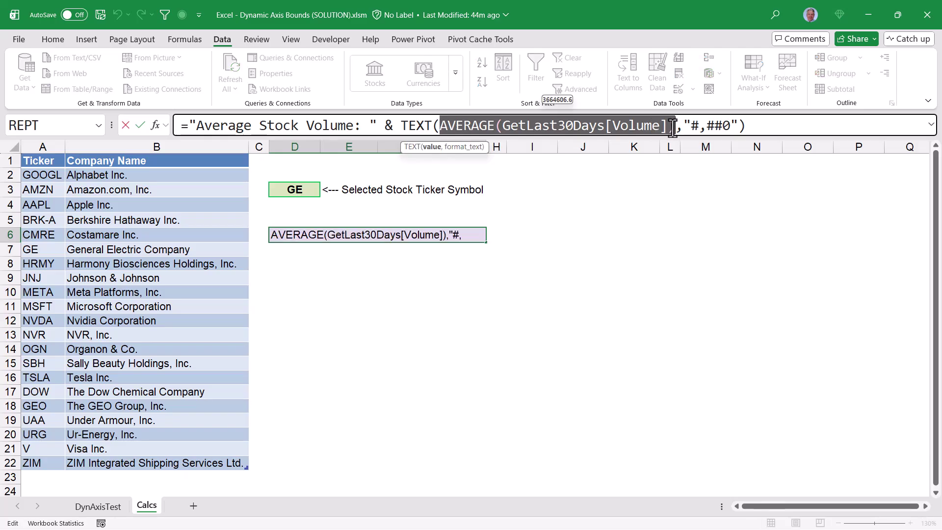
left_click(191, 126)
left_click_drag(191, 125, 676, 129)
left_click_drag(401, 126, 439, 126)
left_click_drag(683, 126, 739, 127)
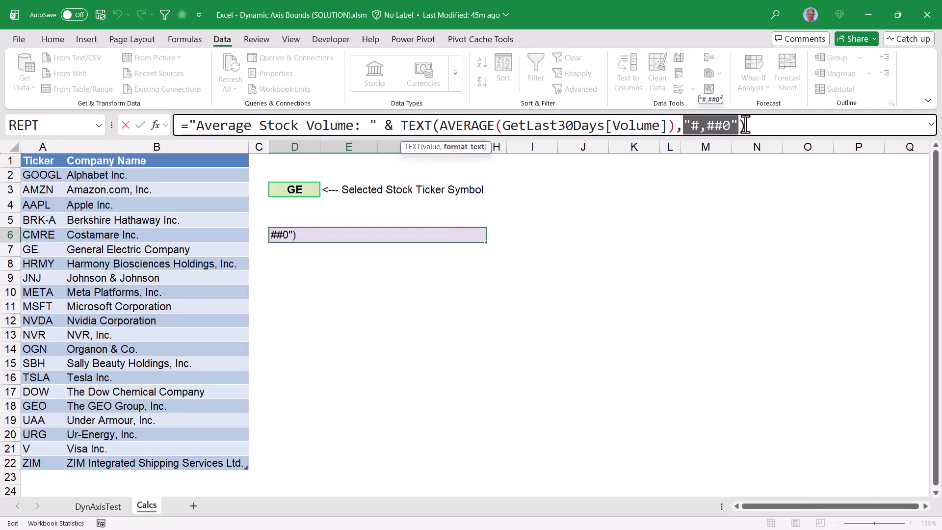
key("Escape")
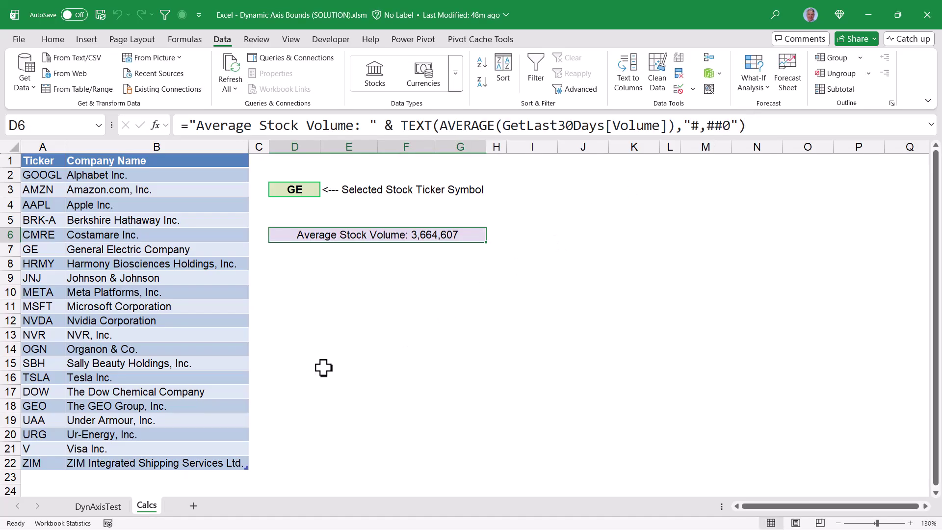
On DynAxisTest, enter Berkshire Hathaway and then Apple Inc. in C2, showing AAPL
left_click(108, 508)
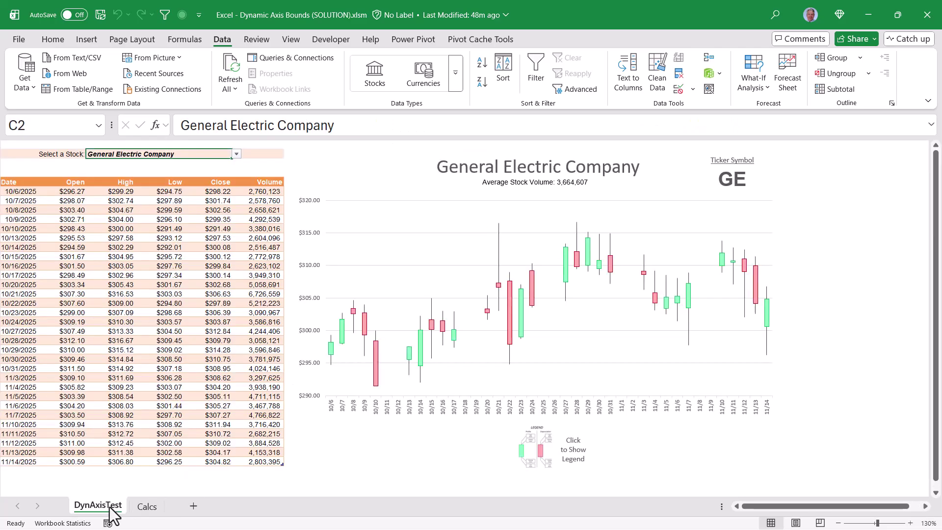
left_click(536, 184)
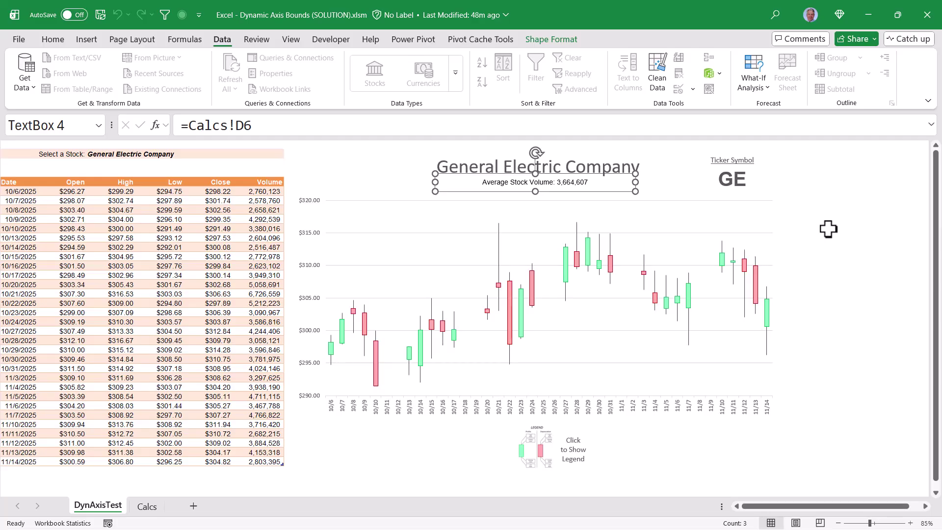
left_click(136, 155)
type("b")
key("Return")
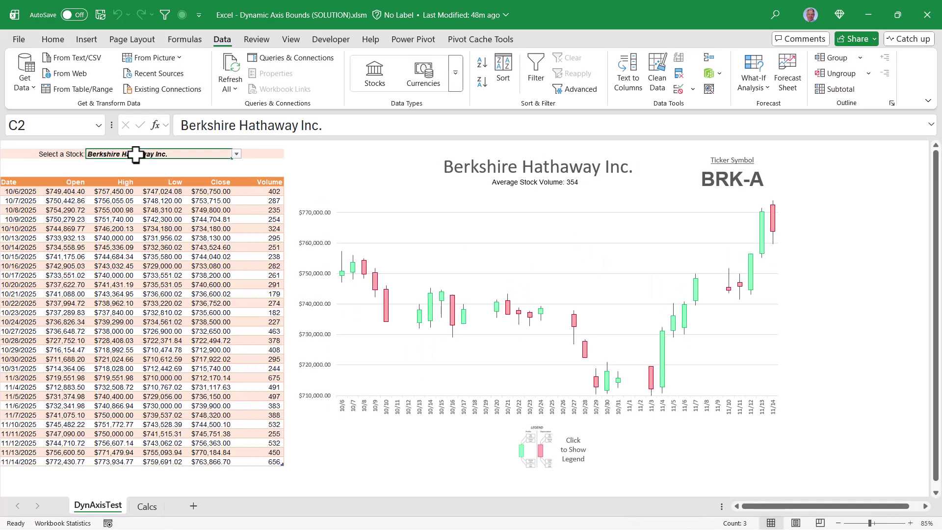
type("ap")
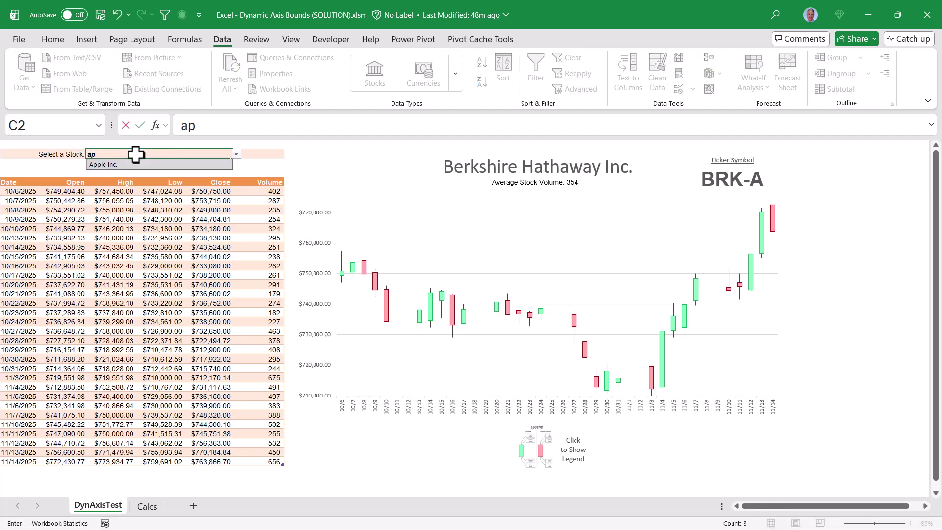
key("Return")
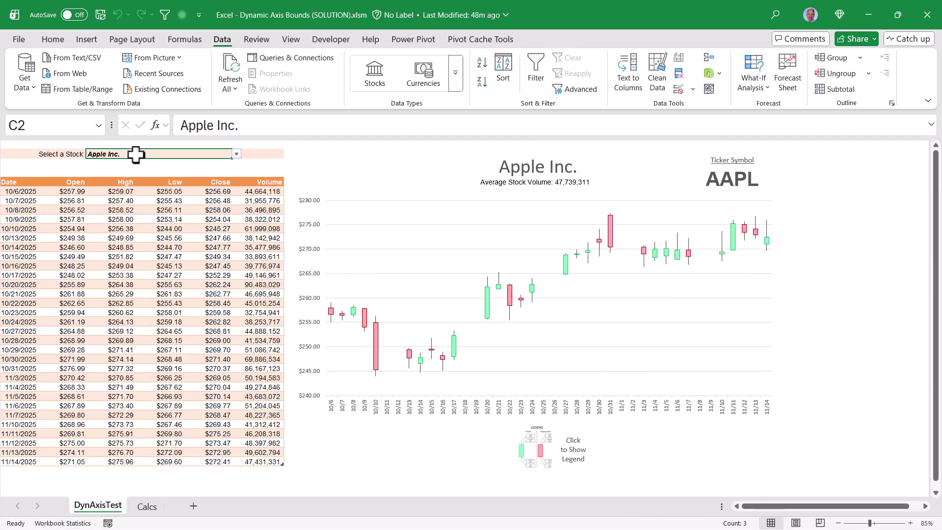
key("ctrl+Page_Down")
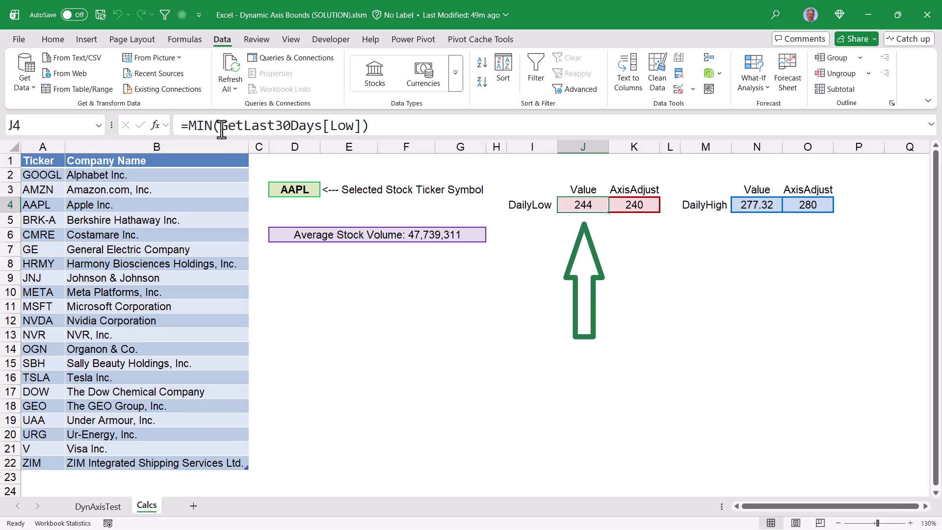
left_click(98, 506)
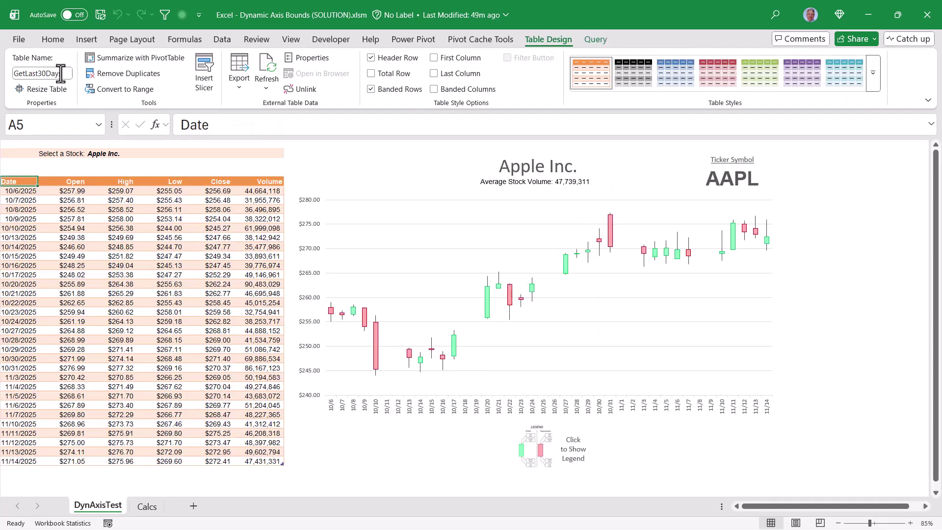
left_click(175, 173)
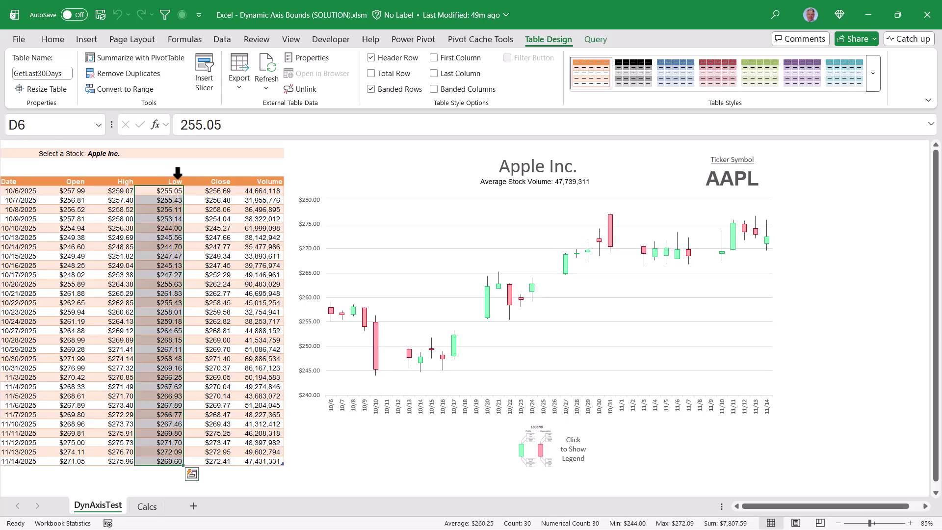
key("ctrl+Page_Down")
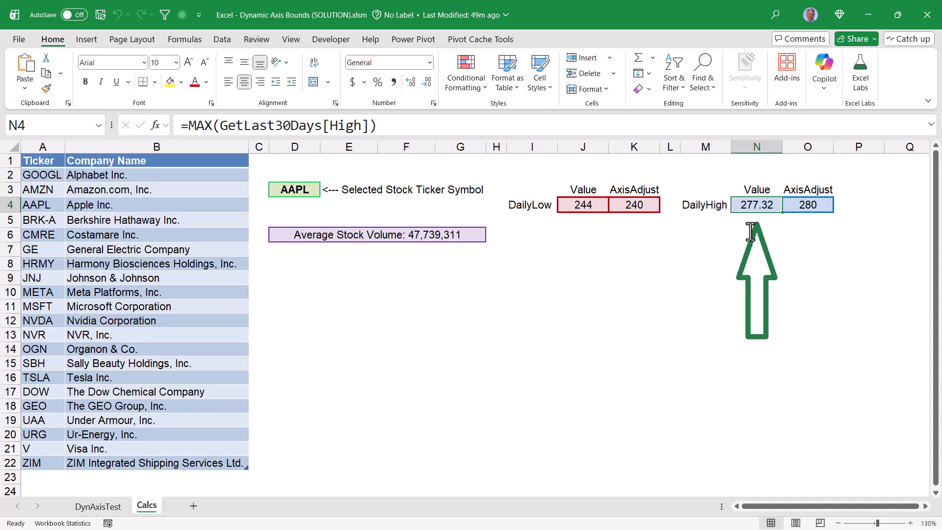
key("ctrl+Page_Up")
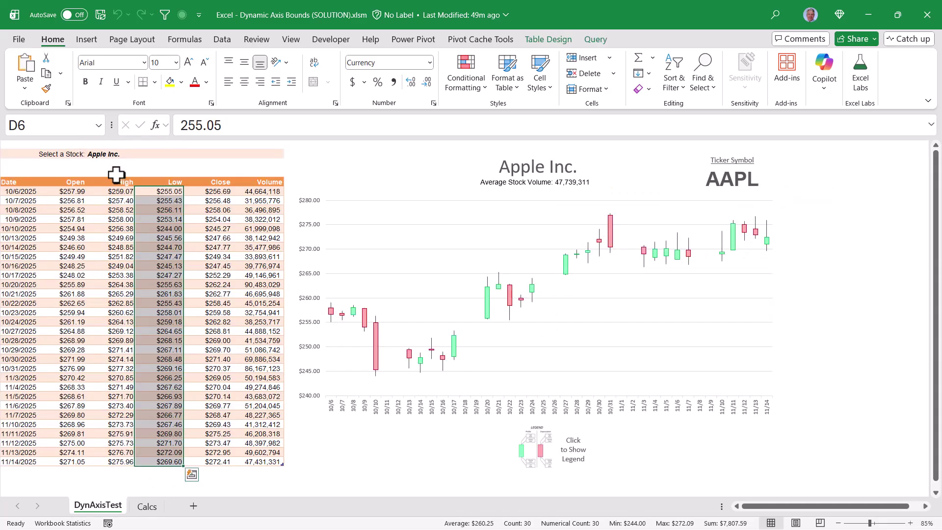
left_click(120, 175)
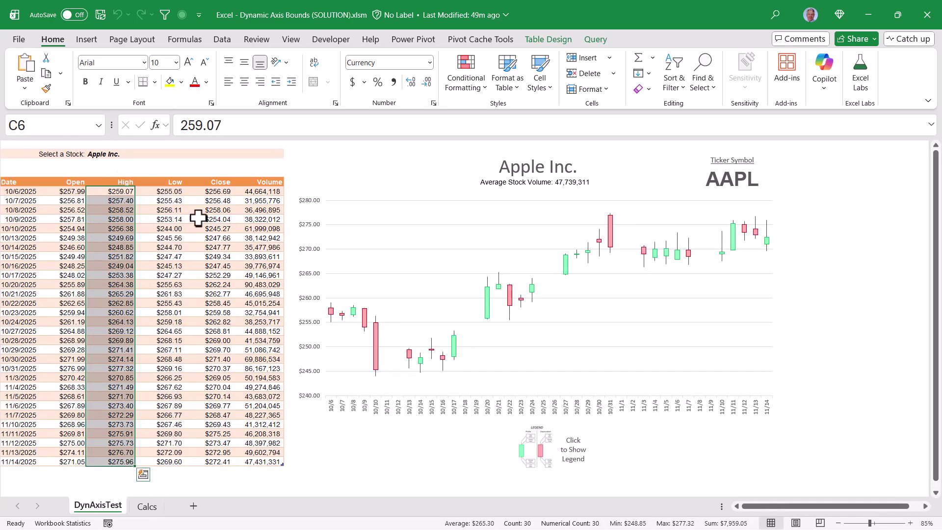
key("ctrl+Page_Down")
left_click(583, 202)
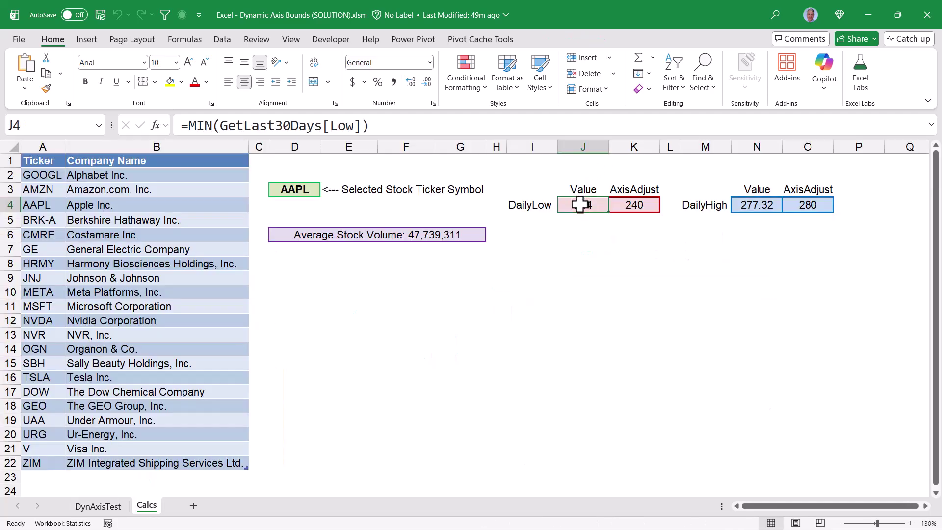
Inspect the N4 DailyHigh formula and the K4 and O4 LET axis-bound formulas
left_click(749, 204)
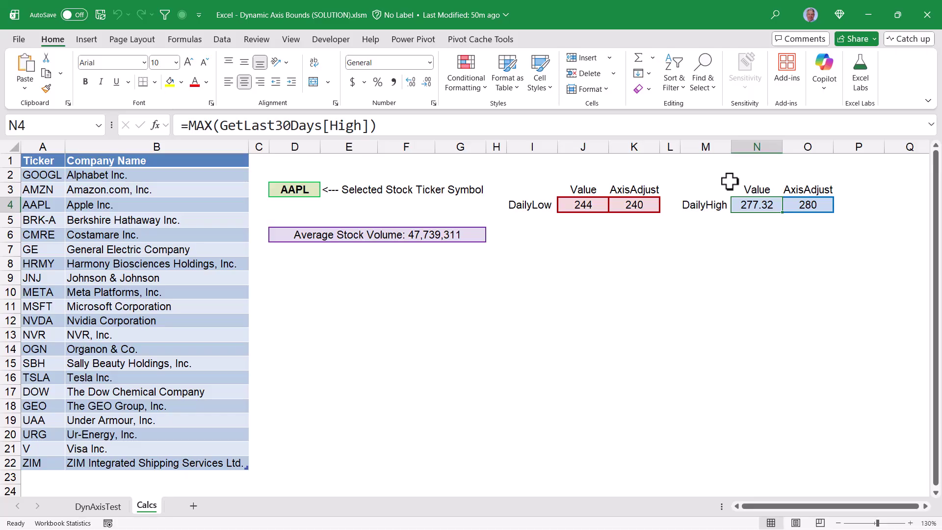
key("Left")
key("Left")
key("Left")
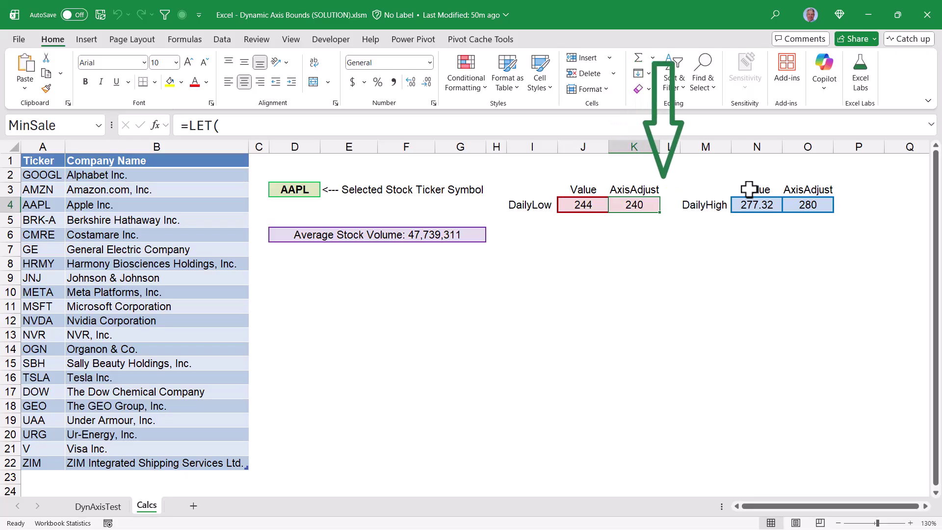
left_click(798, 205)
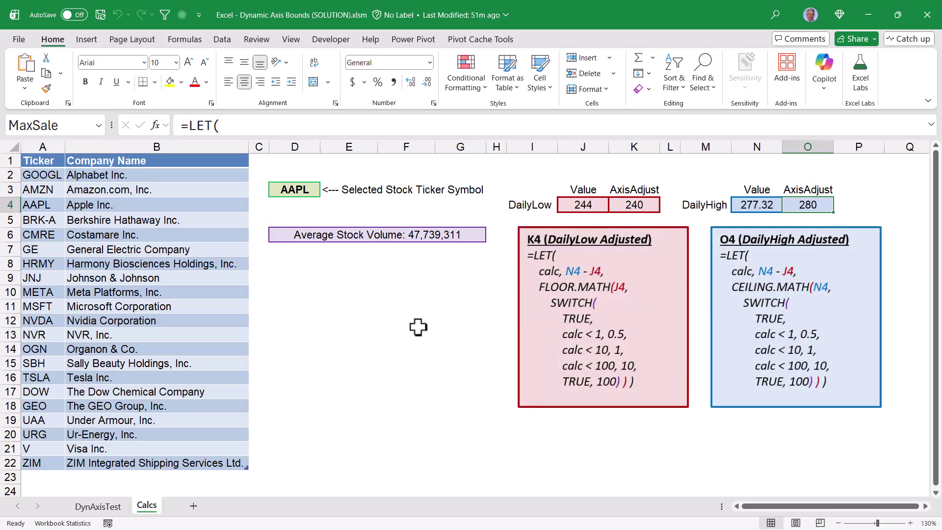
Expand K4's formula in the formula bar and highlight the calc = N4 - J4 definition
left_click(629, 206)
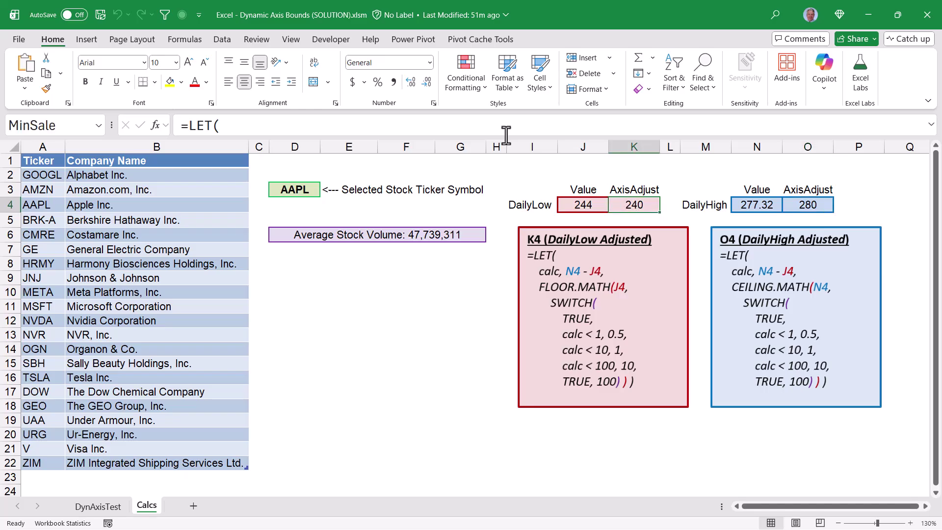
key("ctrl+shift+u")
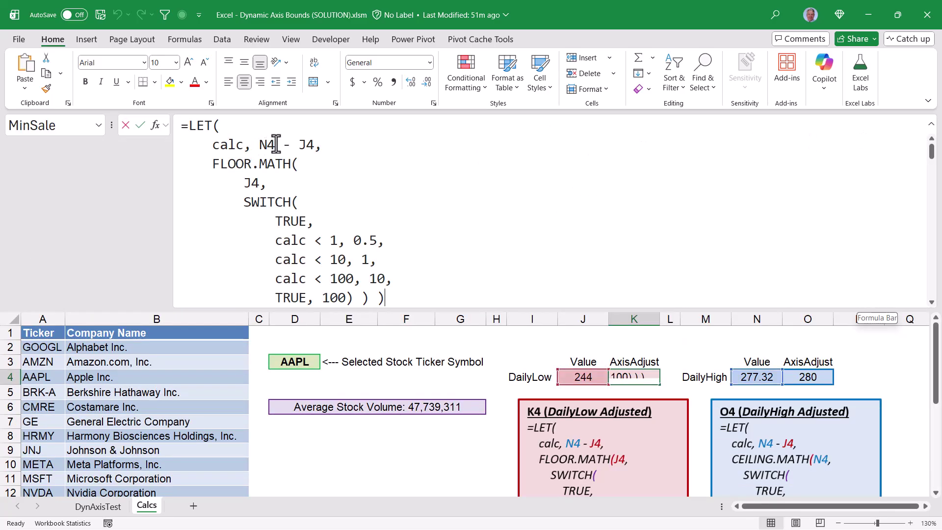
left_click_drag(259, 145, 315, 144)
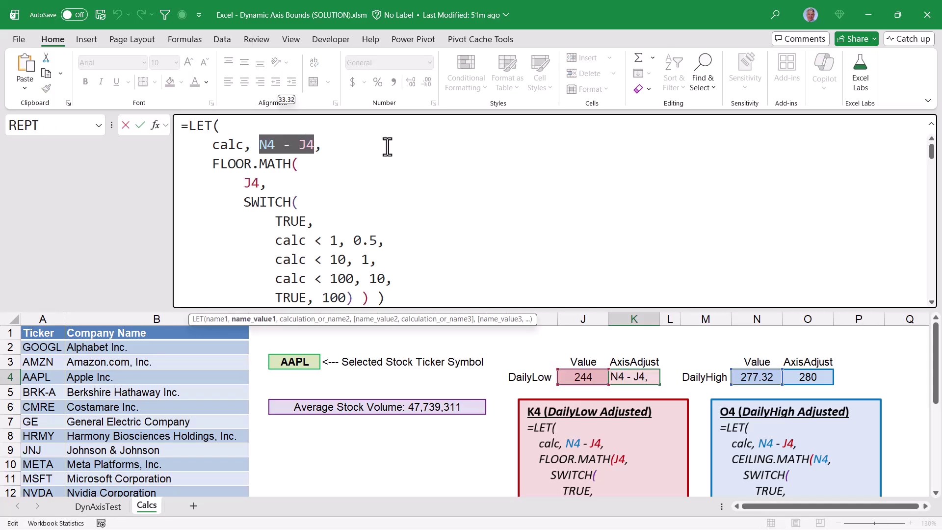
key("ctrl+Home")
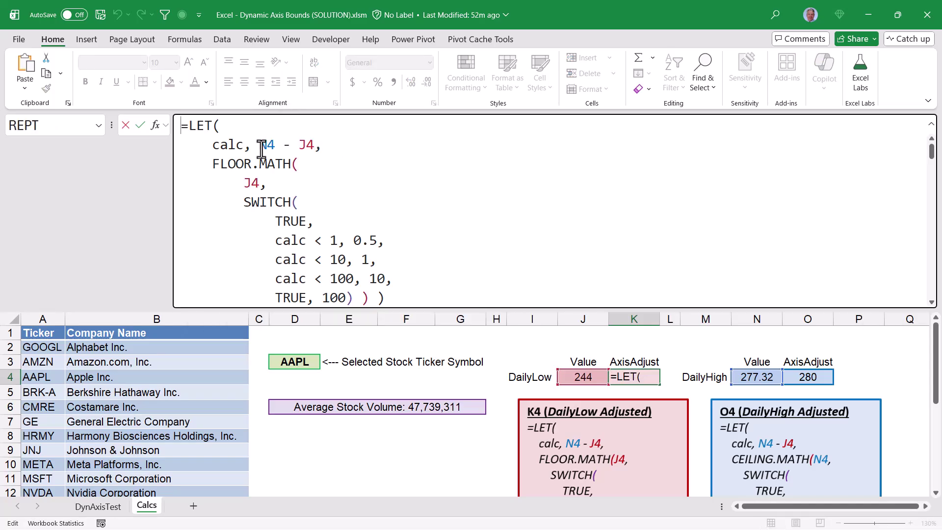
left_click_drag(260, 145, 314, 145)
double_click(228, 145)
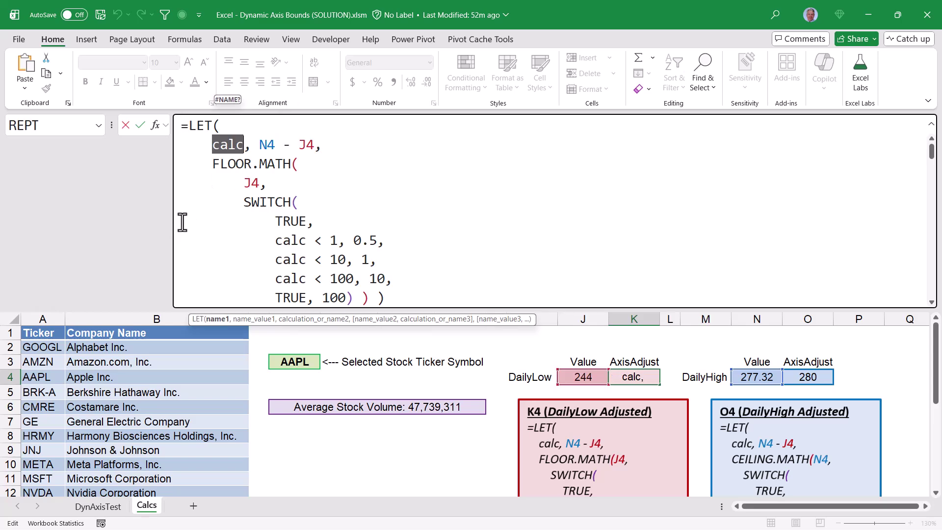
Highlight the FLOOR.MATH expression, its J4 number and its SWITCH significance argument
left_click_drag(212, 163, 388, 296)
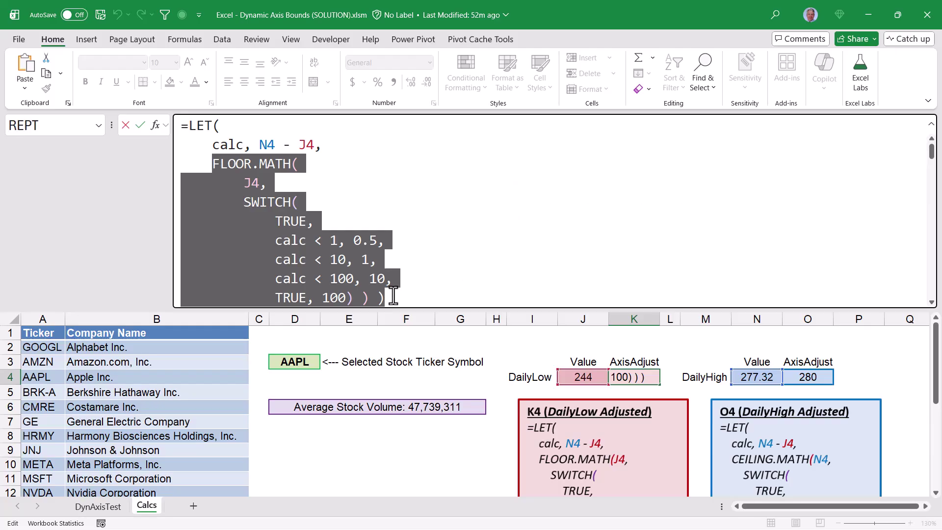
left_click(297, 165, "shift")
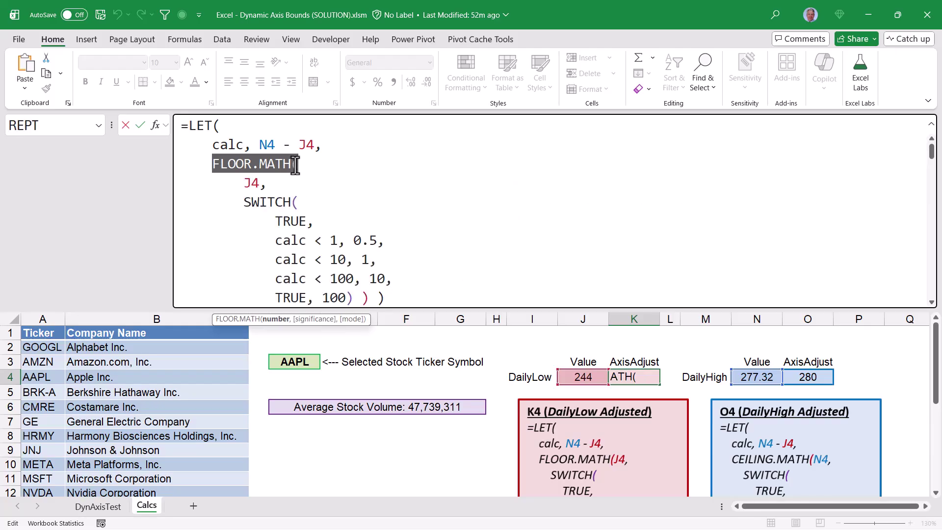
left_click(273, 320)
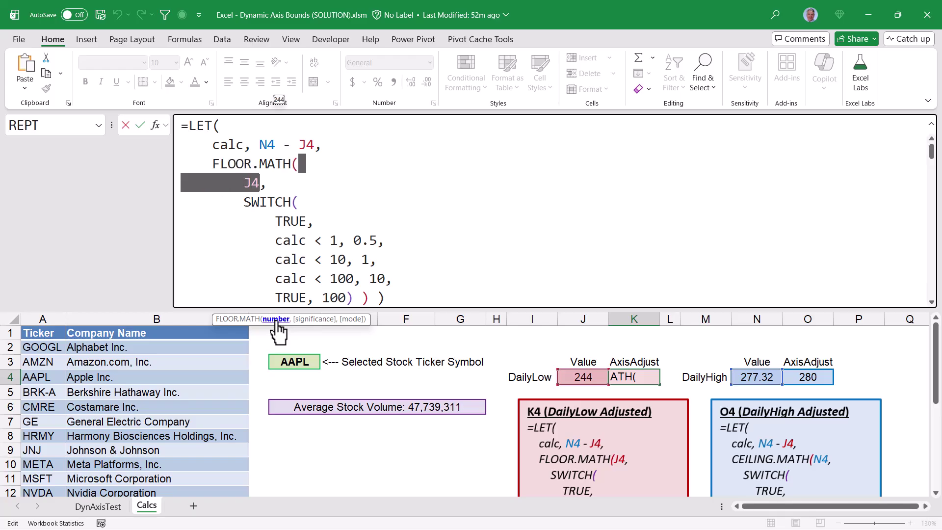
left_click(313, 320)
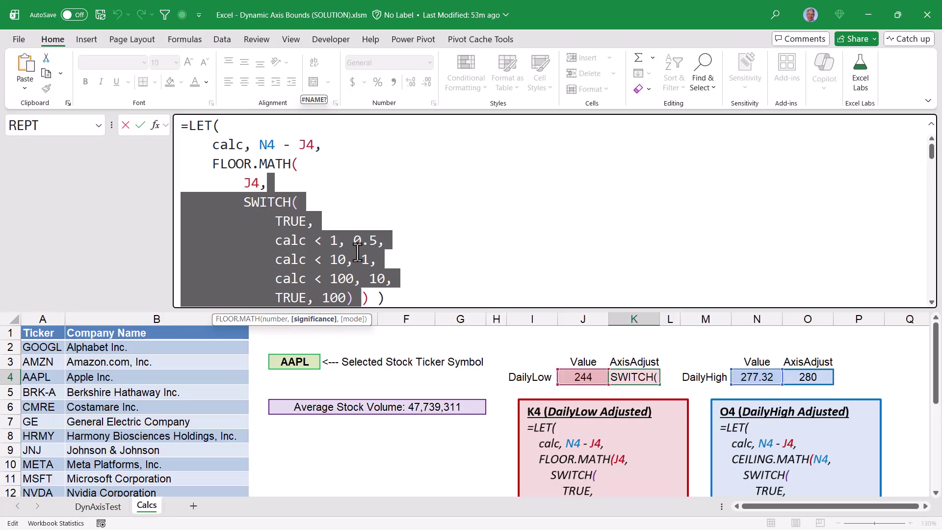
Highlight each SWITCH test and result: calc<1→0.5, <10→1, <100→10, else 100
left_click(354, 245)
left_click(307, 319)
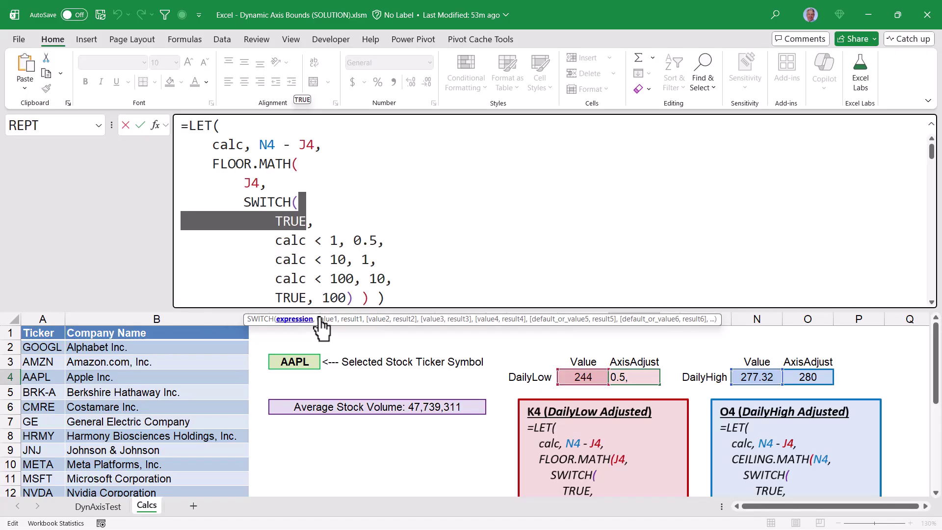
left_click(325, 320)
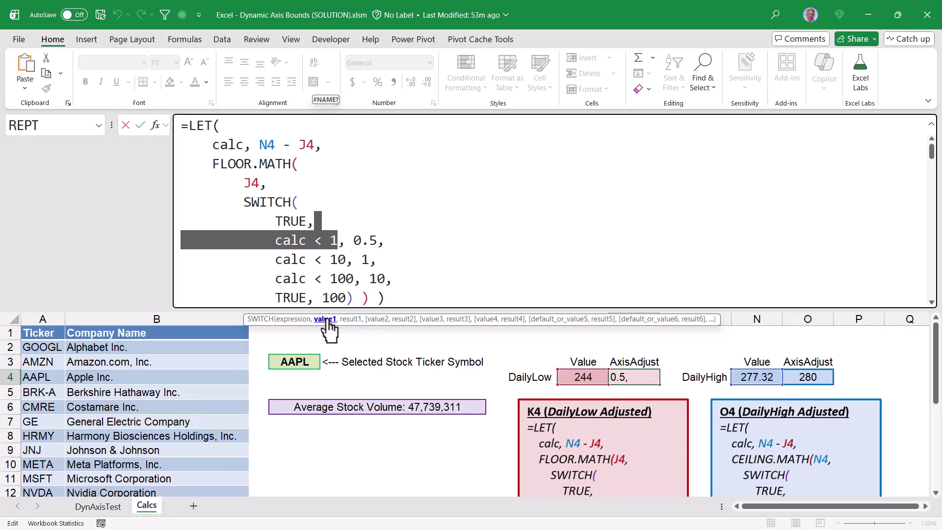
left_click(349, 319)
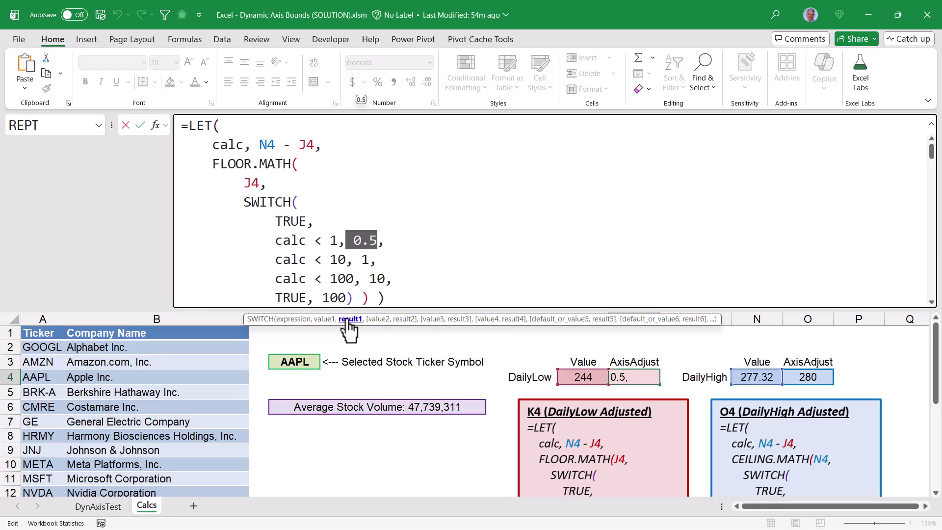
left_click(377, 319)
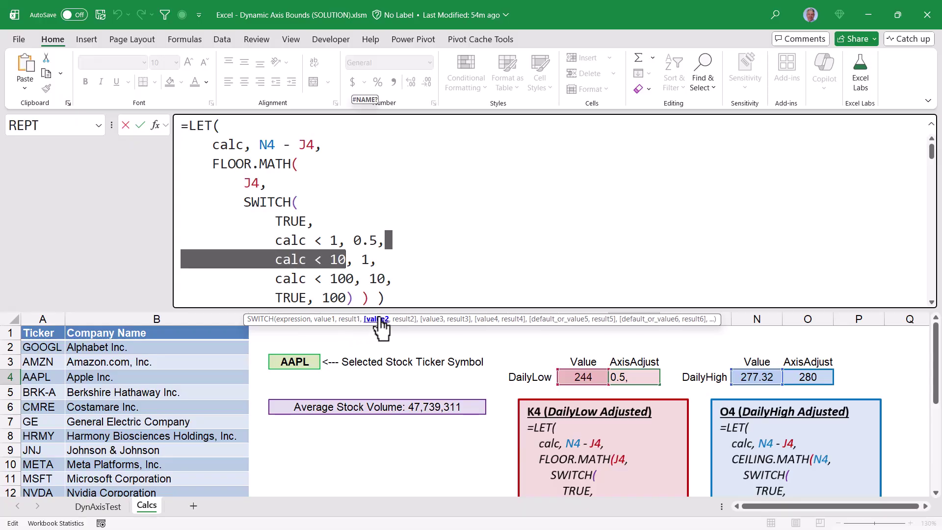
left_click(403, 319)
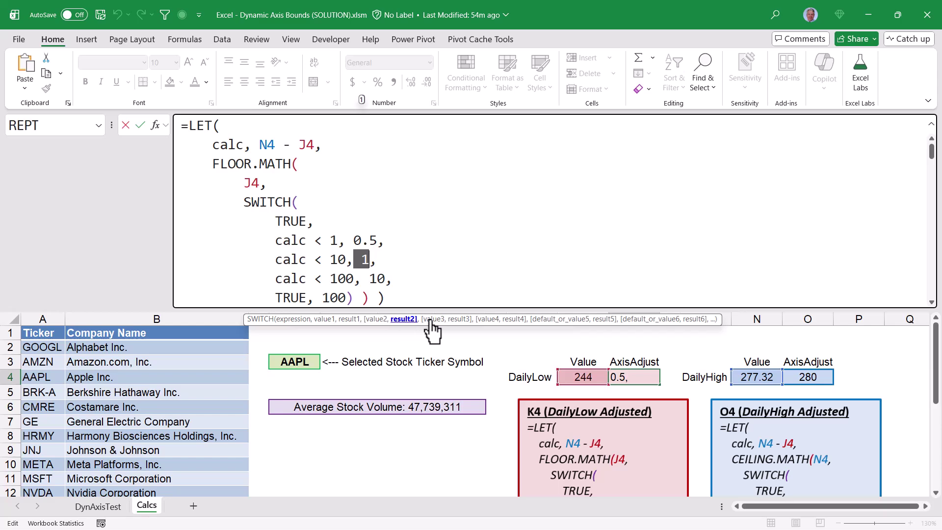
left_click(430, 319)
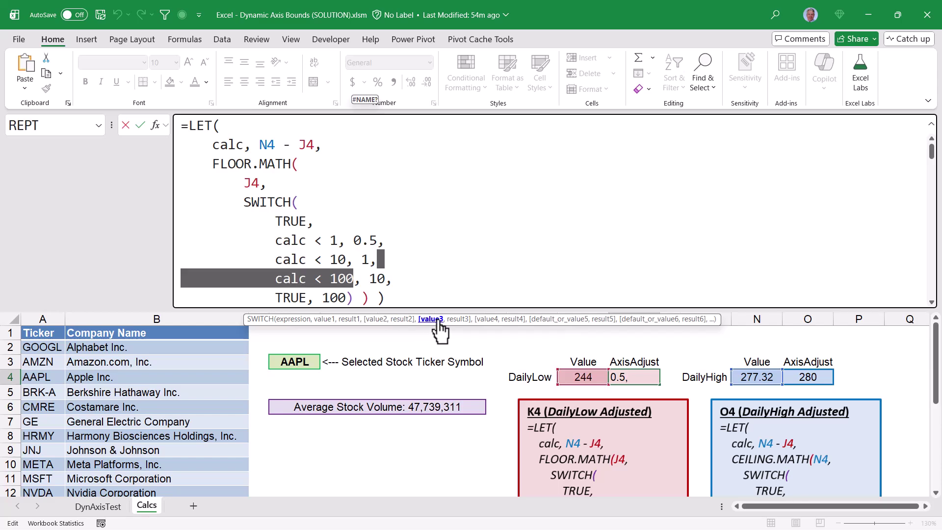
left_click(459, 319)
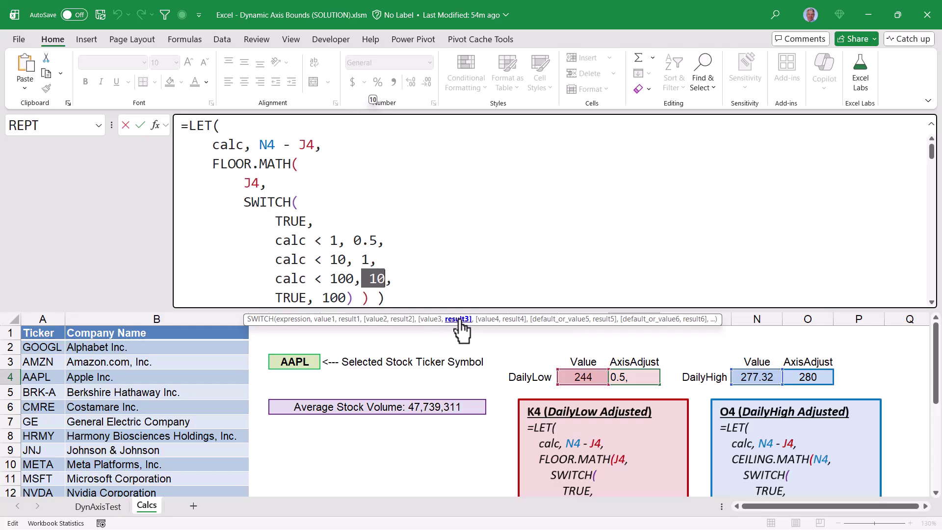
left_click(484, 319)
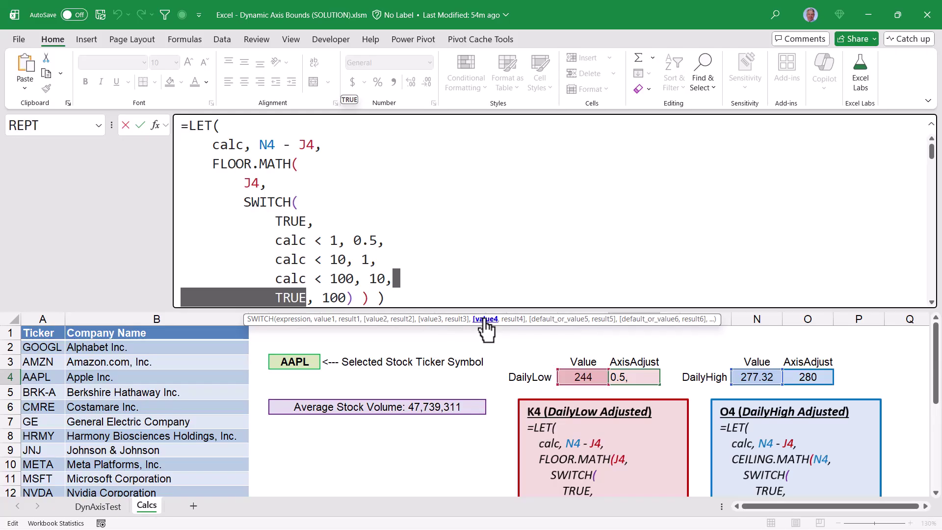
left_click(510, 319)
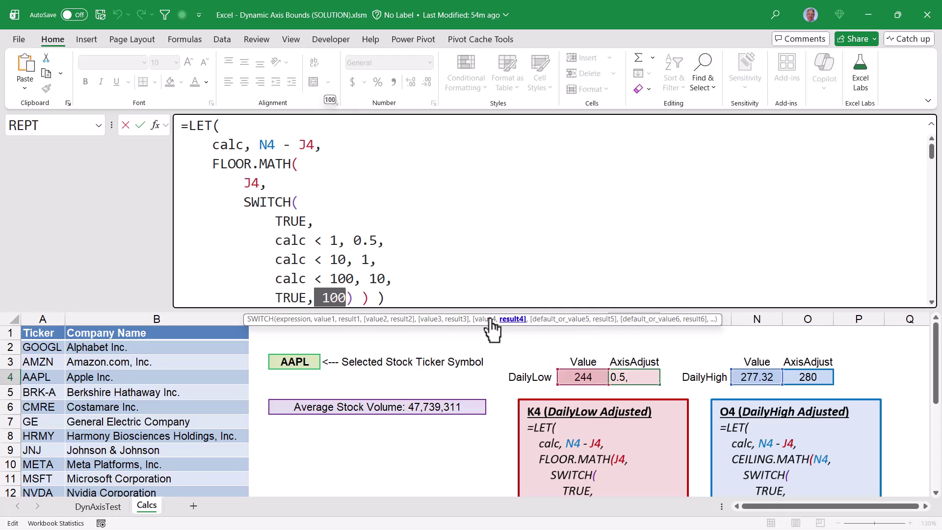
Highlight the whole SWITCH, FLOOR.MATH and LET arguments, then exit K4 without changes
left_click(314, 319)
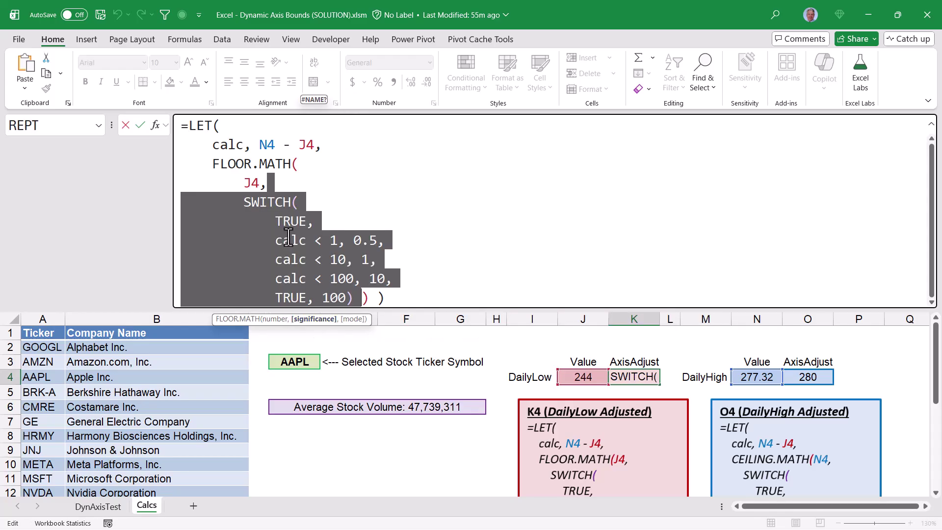
left_click(305, 319)
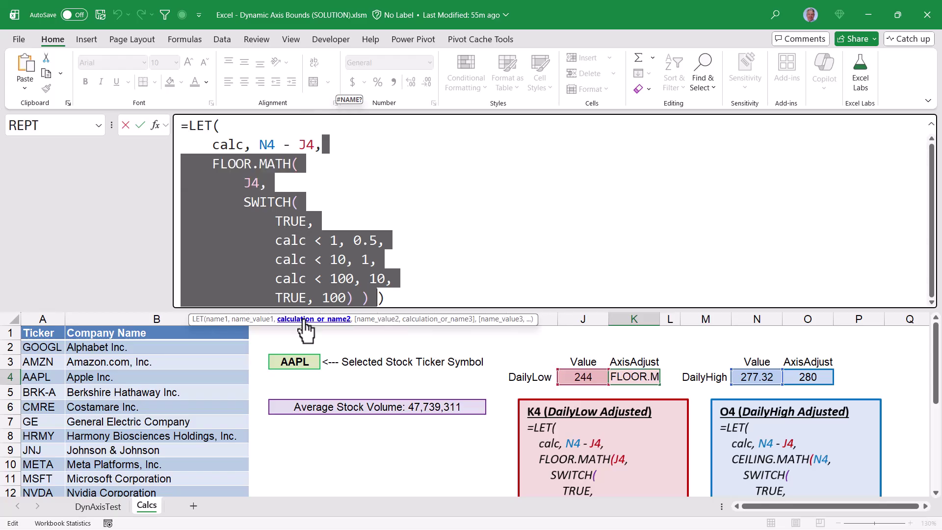
left_click(198, 319)
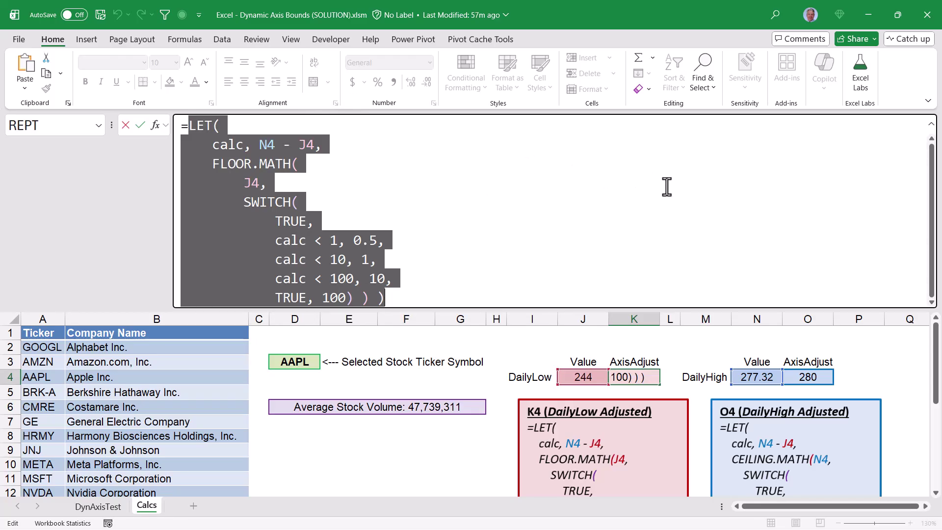
key("Escape")
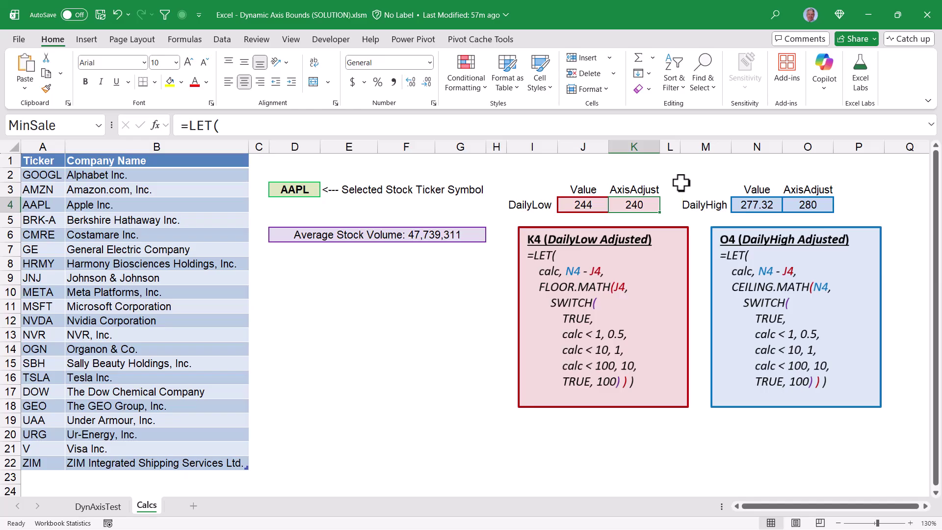
Open the VBA editor on Sheet3 (DynAxisTest)'s Worksheet_Change code with Alt+F11
key("alt+F11")
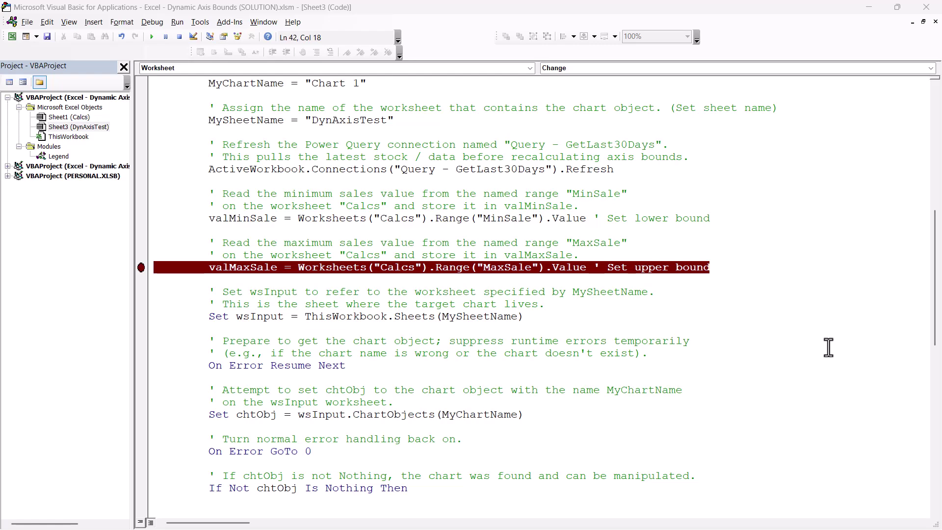
Change the C2 stock to Under Armour, then Johnson & Johnson (JNJ), and reopen the VBA code
key("alt+F11")
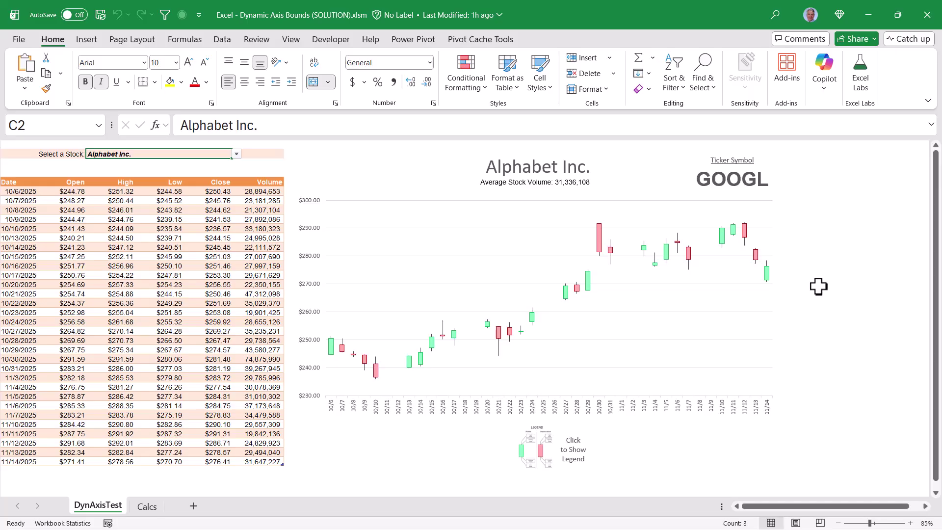
type("u")
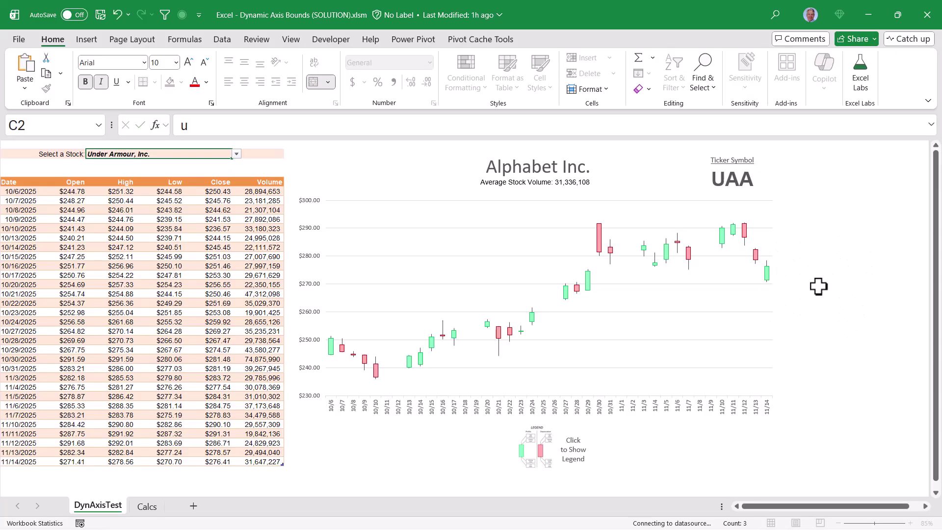
key("Return")
type("j")
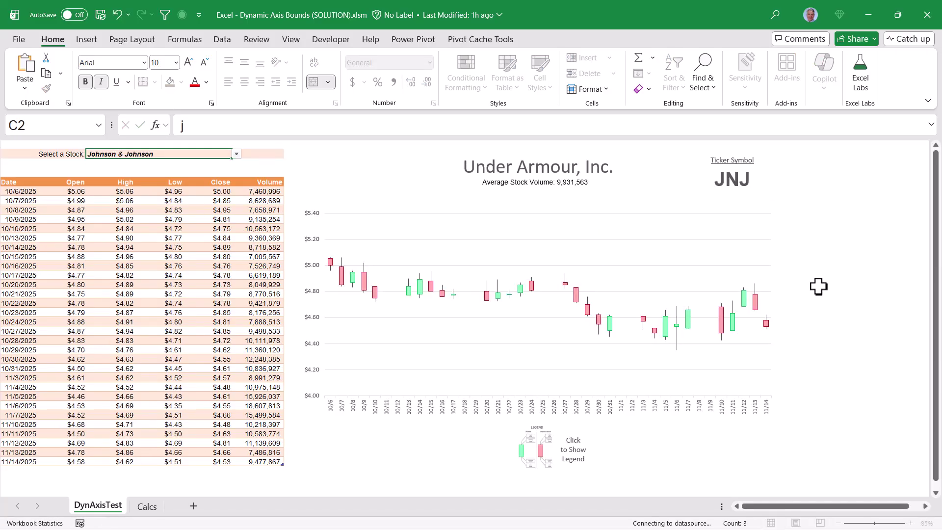
key("Return")
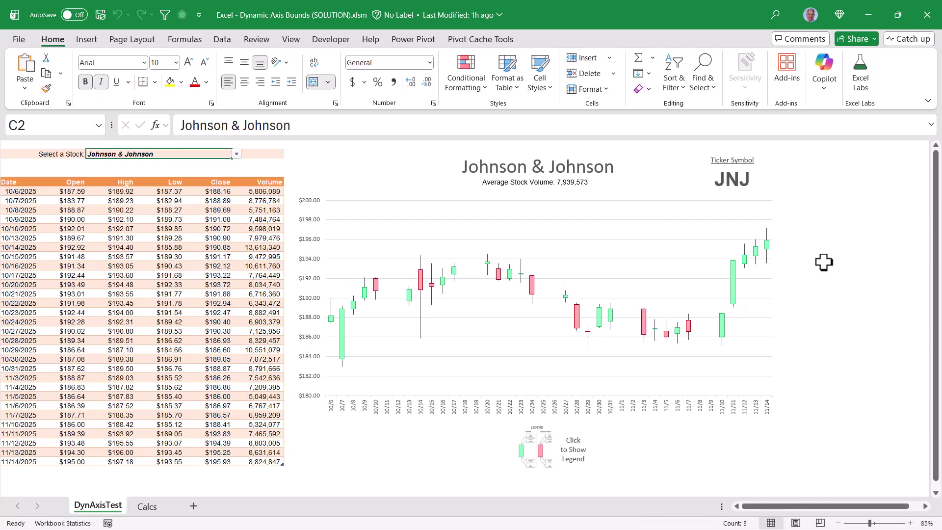
key("alt")
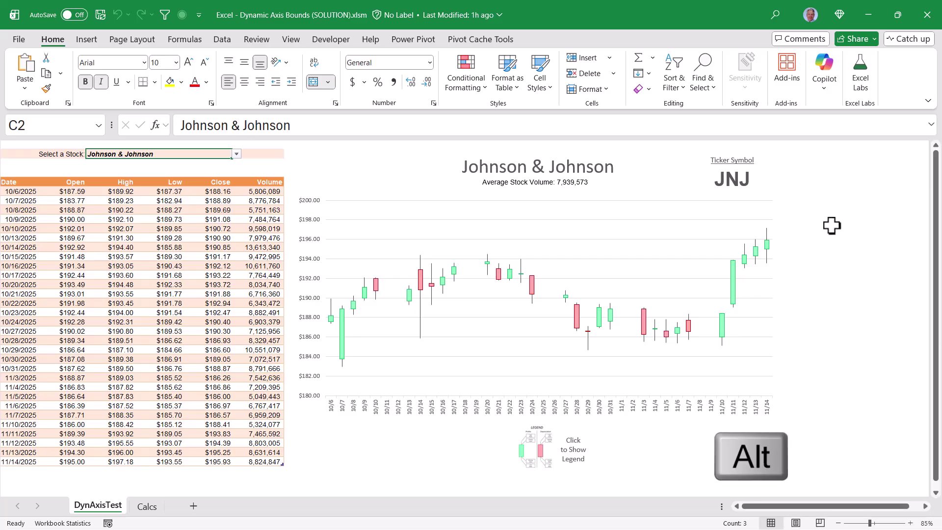
key("alt+F11")
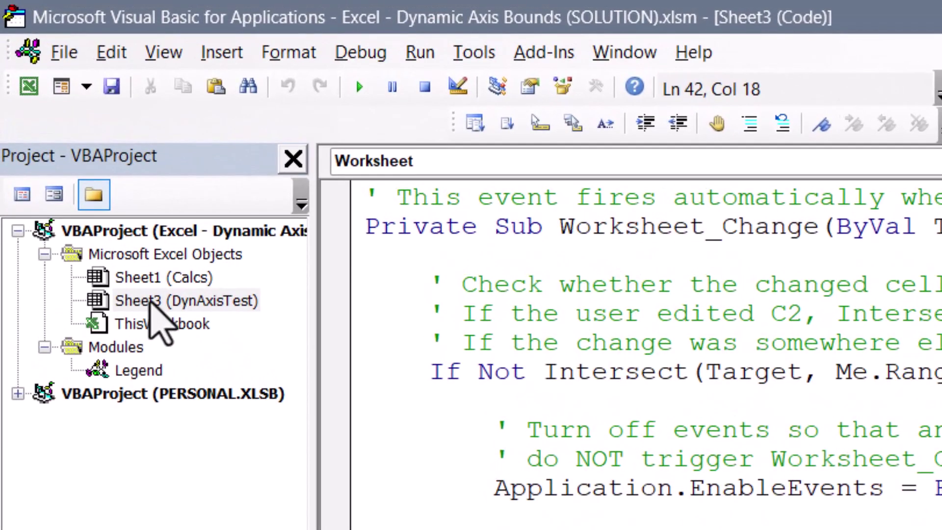
Open Sheet3 (DynAxisTest) code and add breakpoints on Worksheet_Change and the C2 Intersect line
left_click(149, 301)
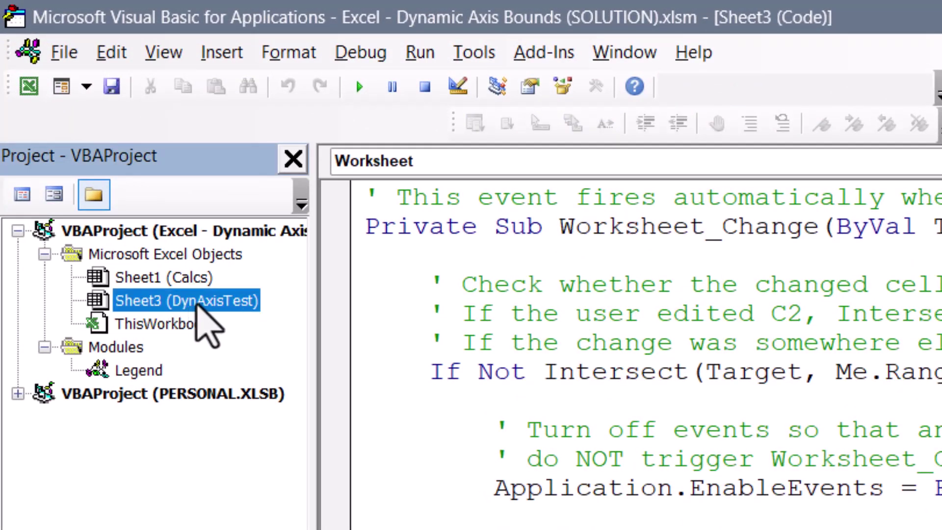
double_click(199, 304)
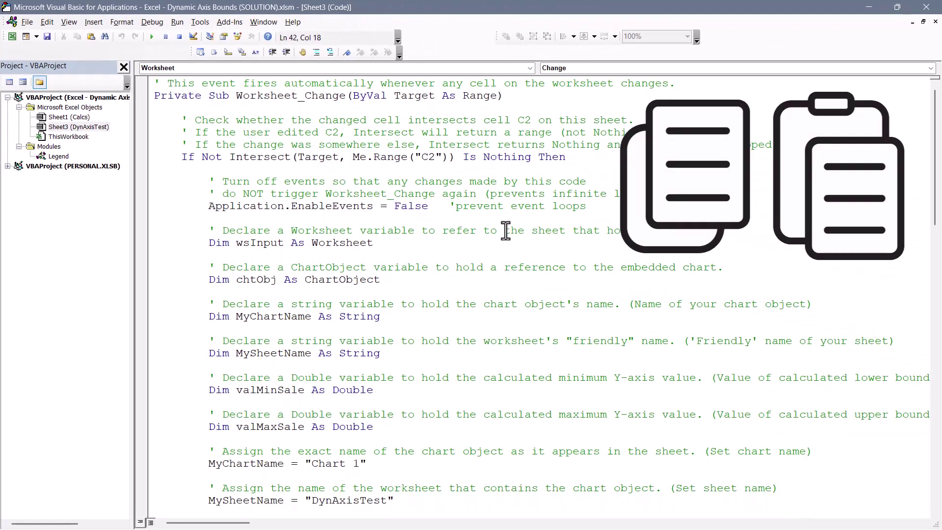
left_click(140, 96)
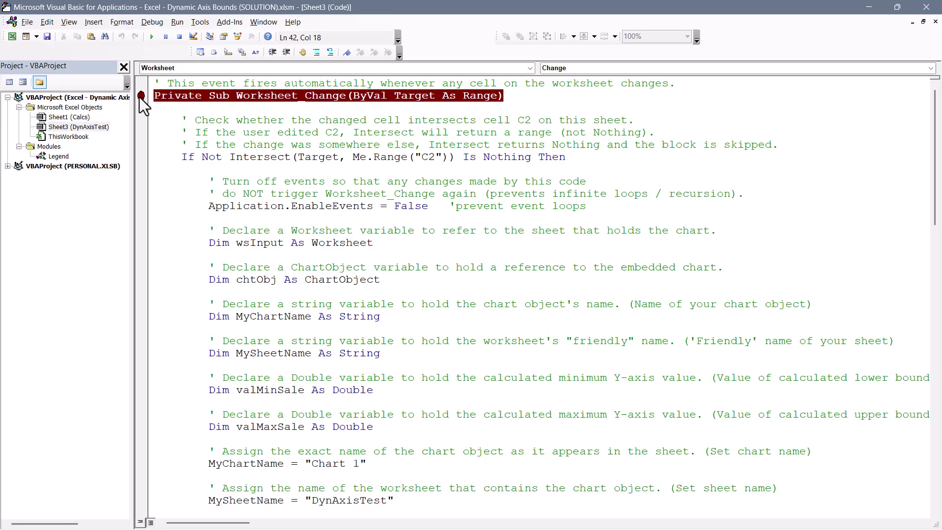
left_click(141, 156)
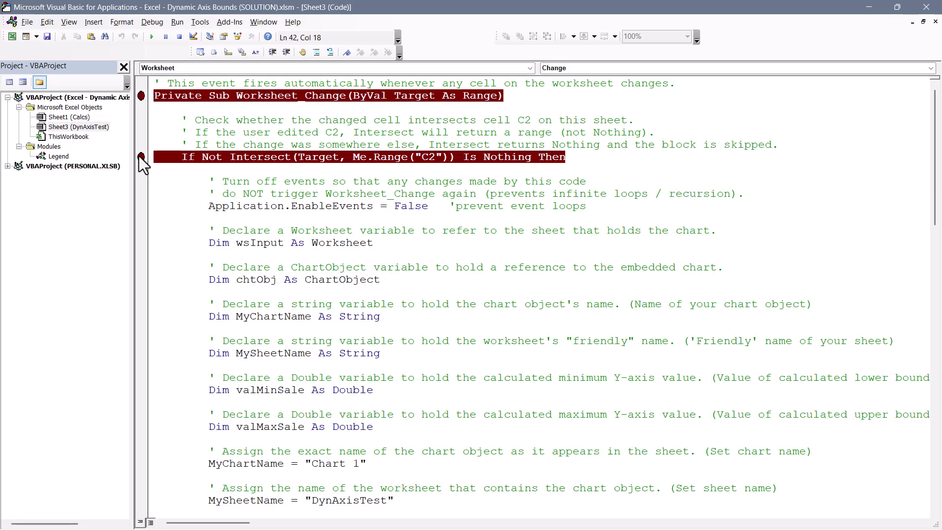
left_click_drag(205, 181, 247, 526)
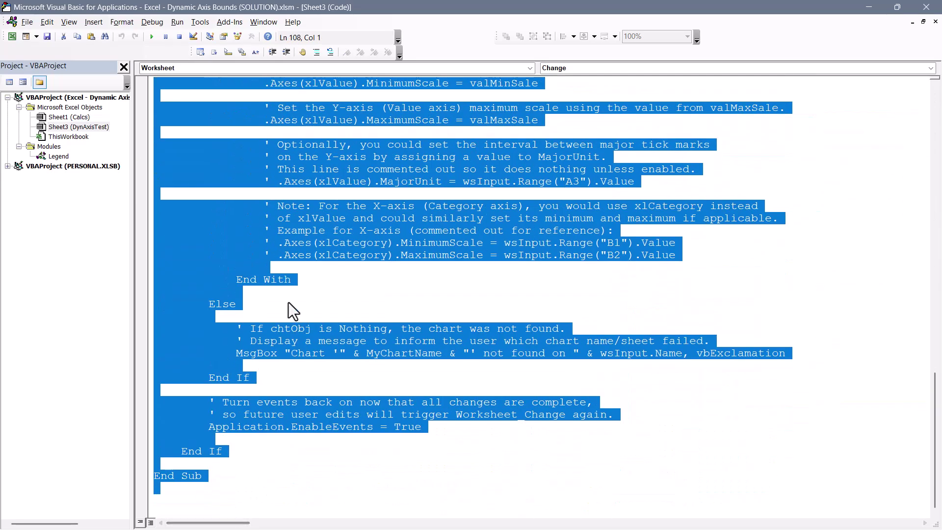
key("ctrl+Home")
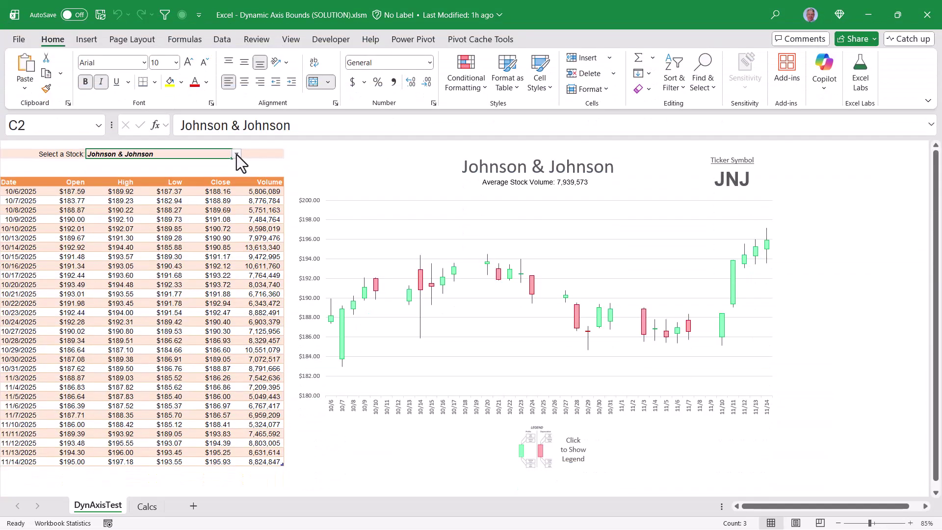
Pick NVR, Inc., then General Electric Company from the C2 stock dropdown
left_click(236, 154)
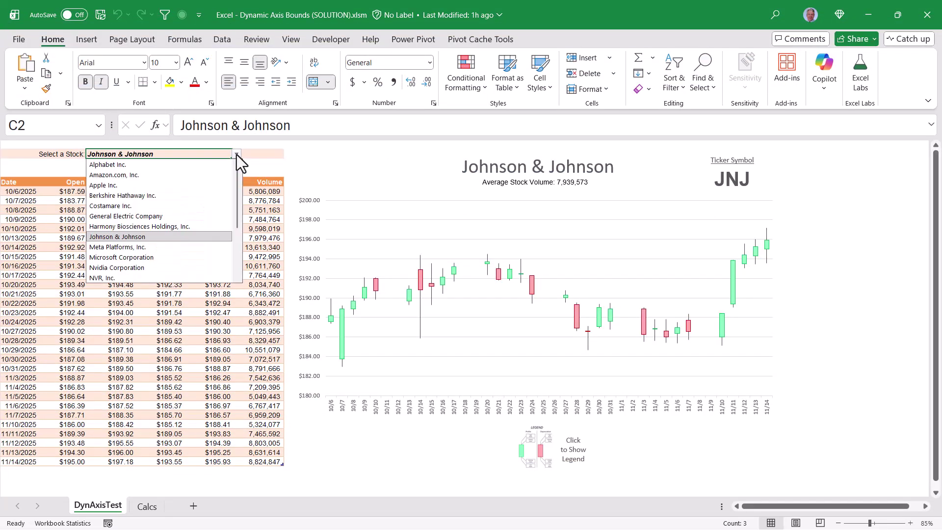
left_click(131, 278)
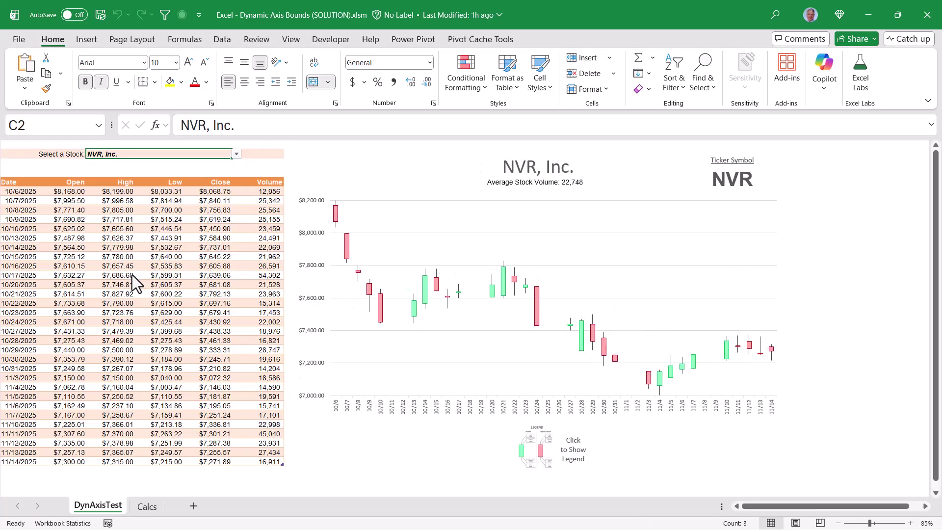
left_click(236, 155)
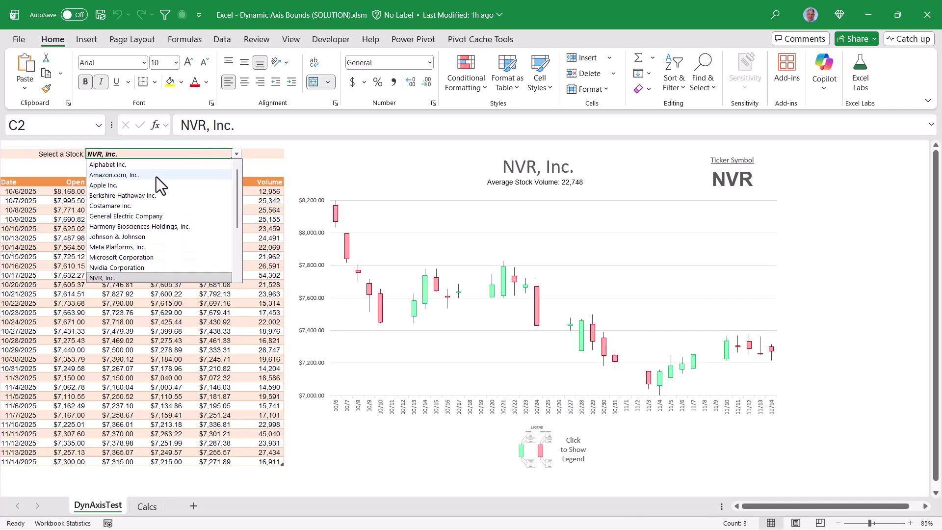
left_click(121, 216)
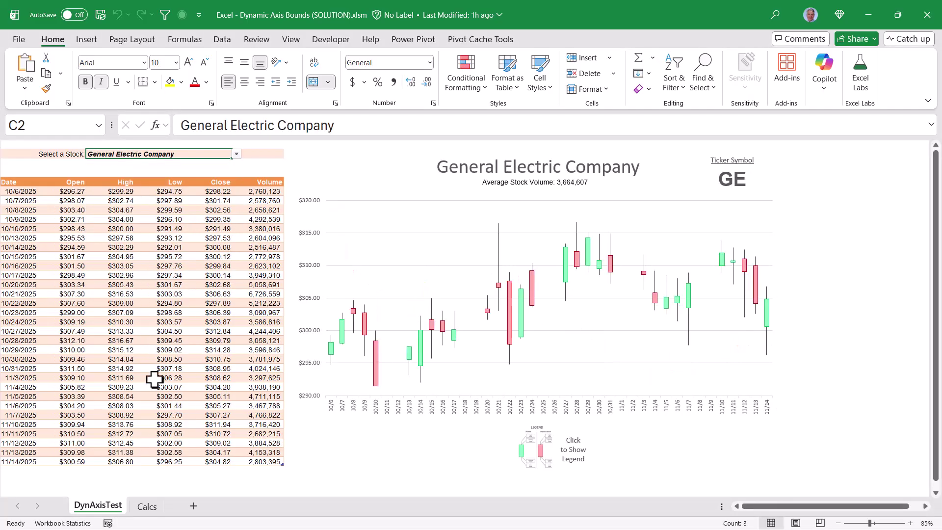
key("ctrl+Page_Down")
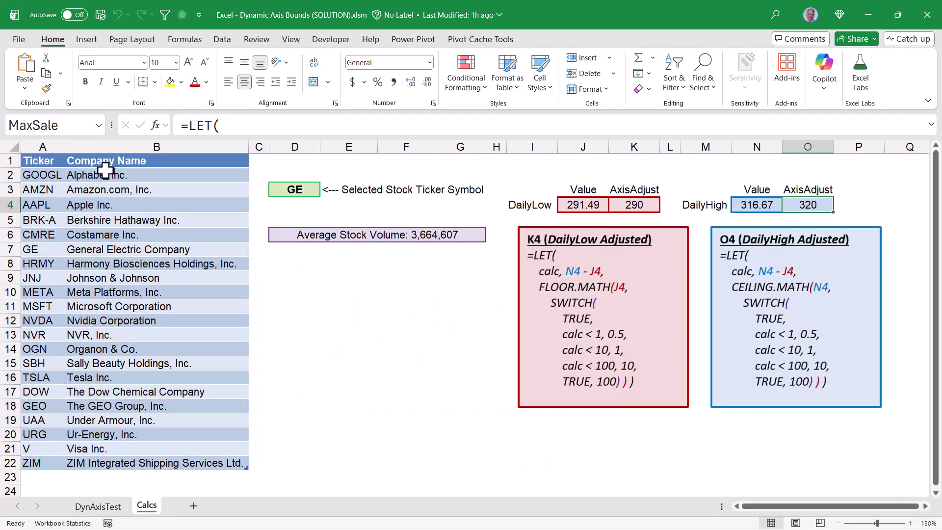
left_click_drag(36, 162, 126, 426)
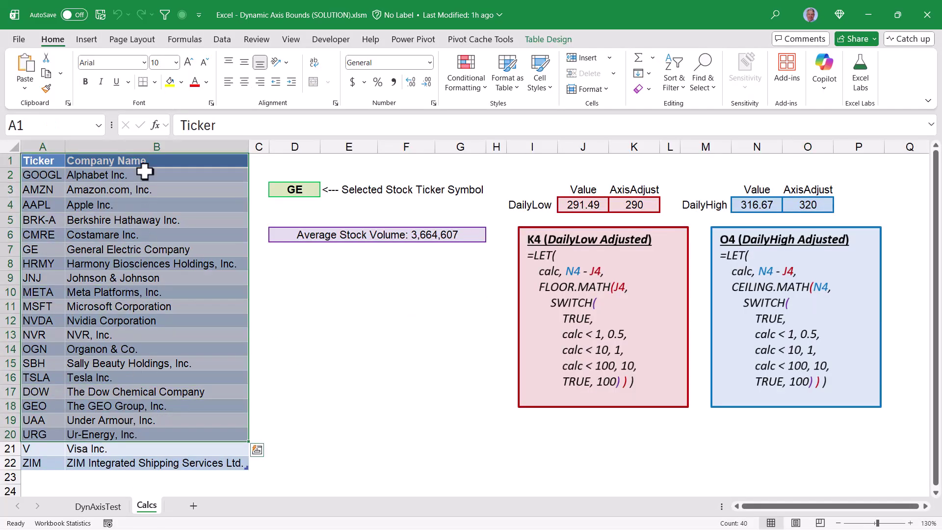
left_click_drag(147, 175, 126, 363)
left_click_drag(38, 187, 39, 299)
left_click(39, 293)
left_click_drag(103, 190, 143, 377)
left_click(97, 506)
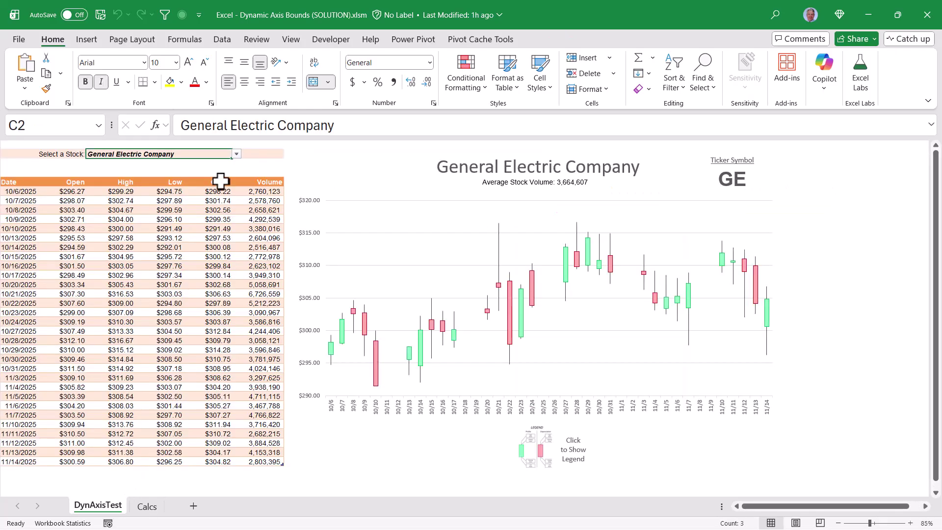
left_click(237, 154)
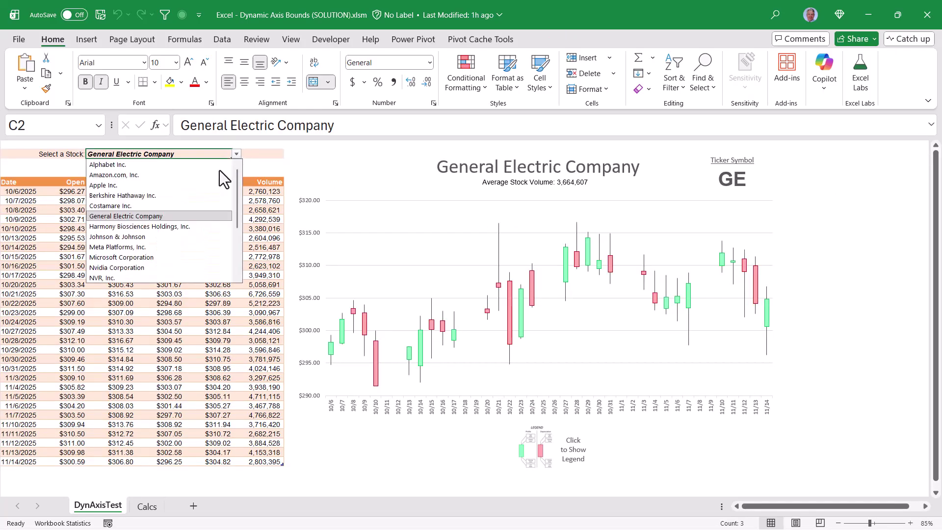
left_click(131, 248)
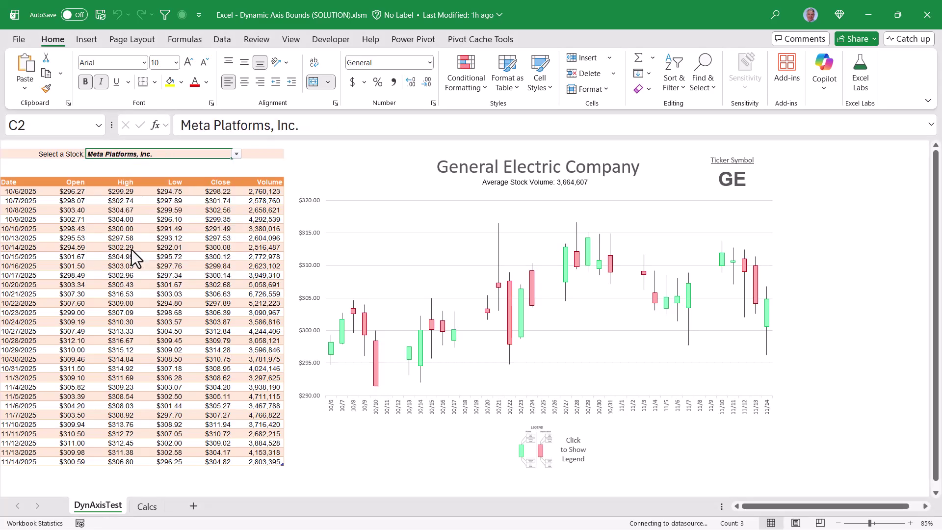
key("ctrl+Page_Down")
left_click_drag(165, 176, 141, 380)
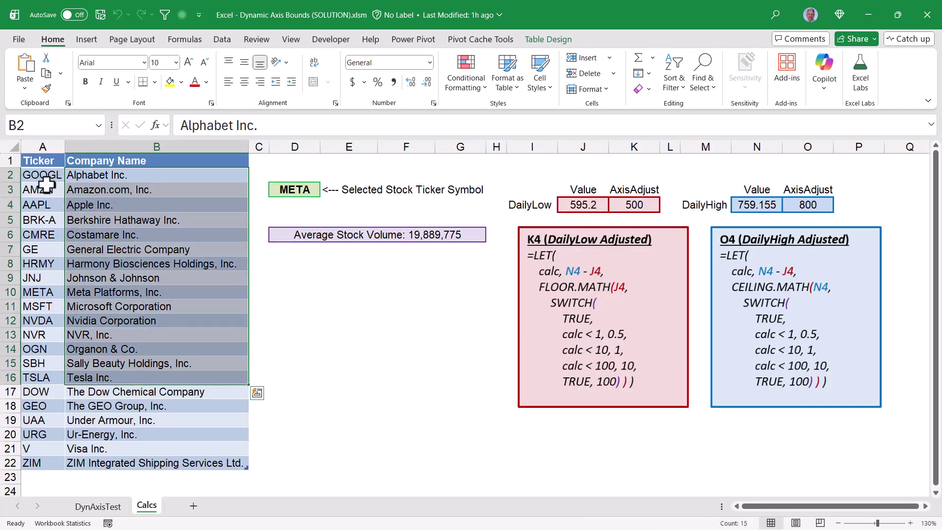
mouse_move(47, 184)
left_mouse_down()
mouse_move(46, 309)
mouse_move(46, 188)
left_mouse_up()
left_click(301, 191)
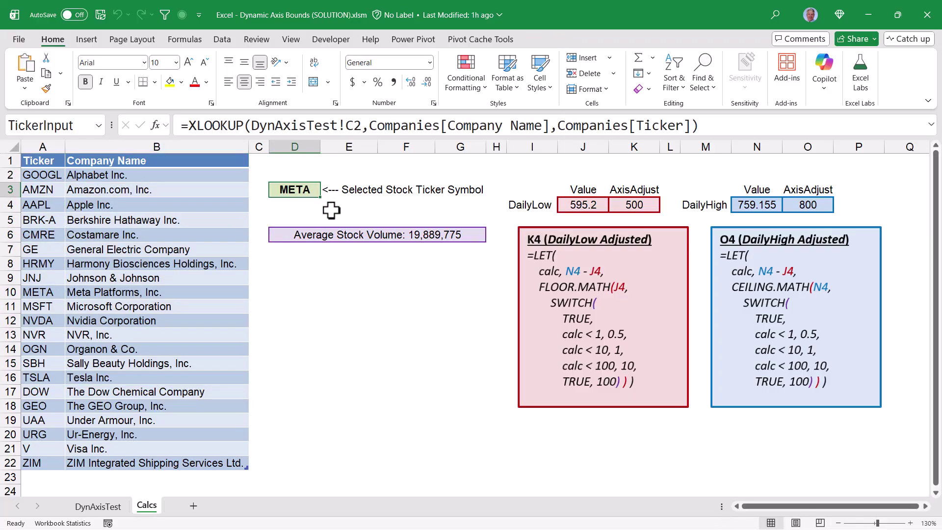
left_click(98, 506)
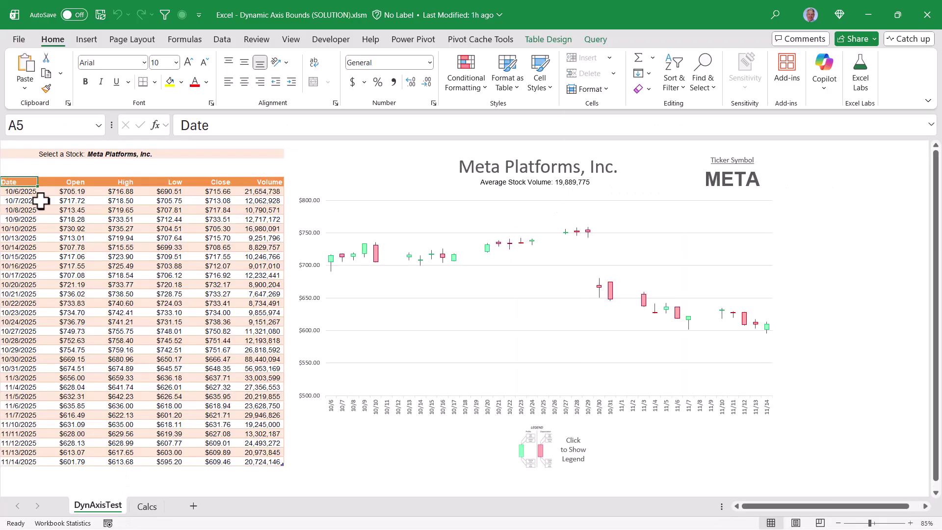
left_click_drag(19, 183, 260, 458)
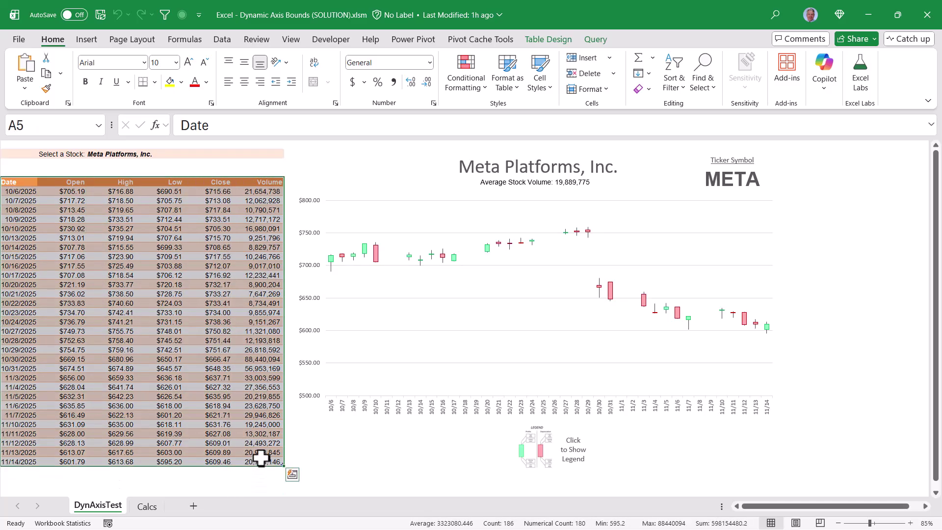
left_click_drag(117, 182, 117, 365)
left_click_drag(162, 190, 162, 368)
left_click(140, 506)
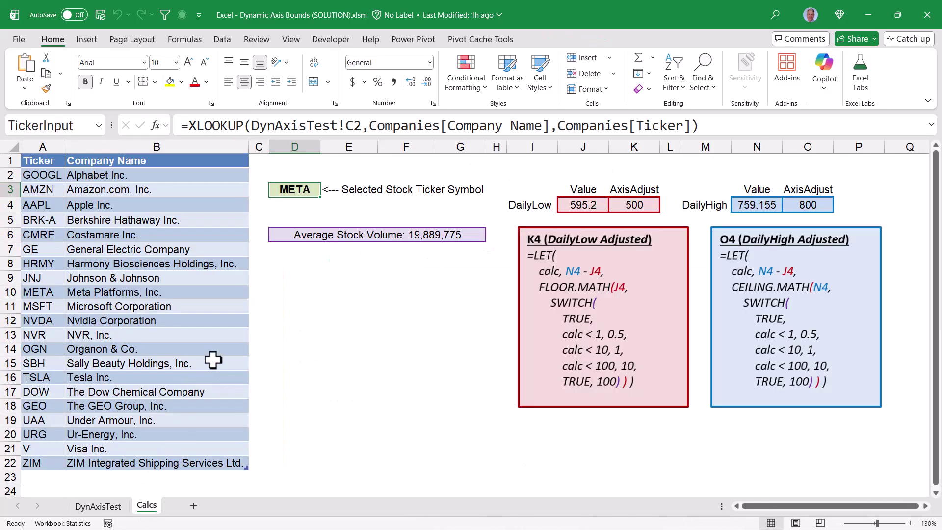
left_click(562, 206)
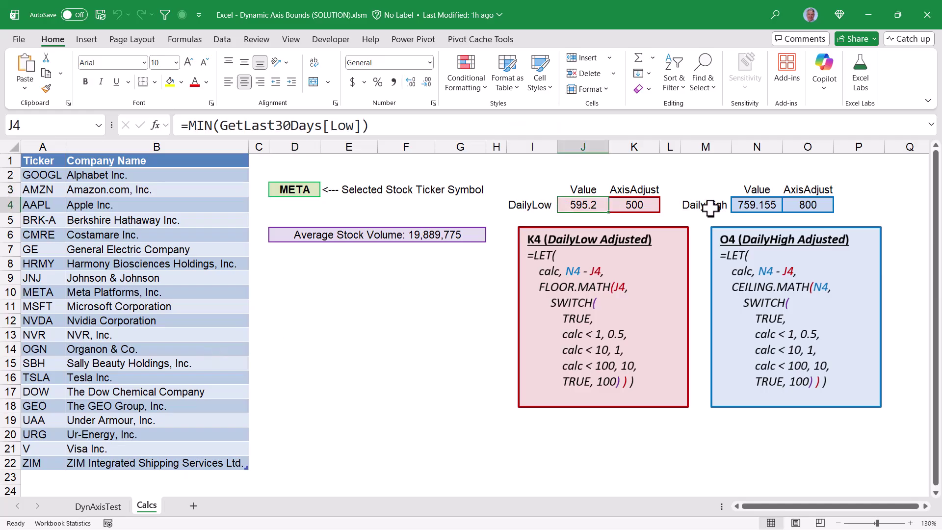
left_click(739, 206)
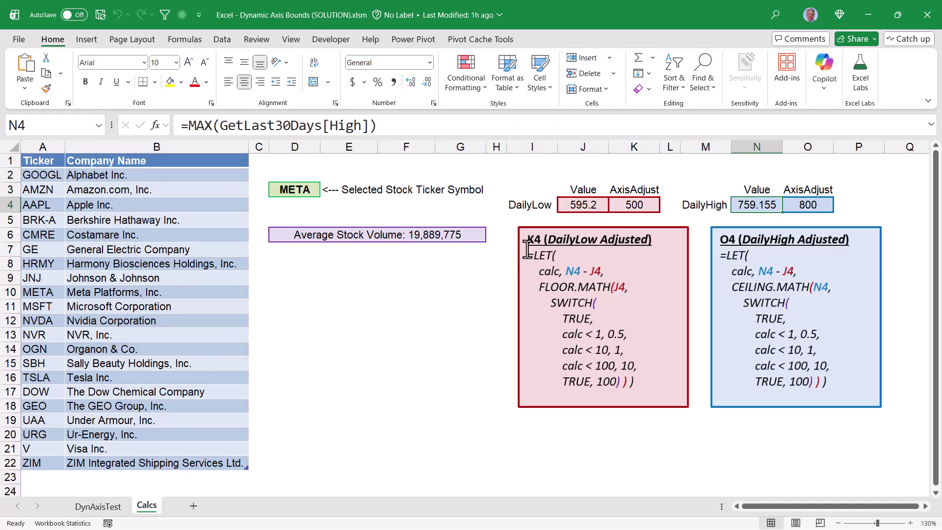
left_click(636, 206)
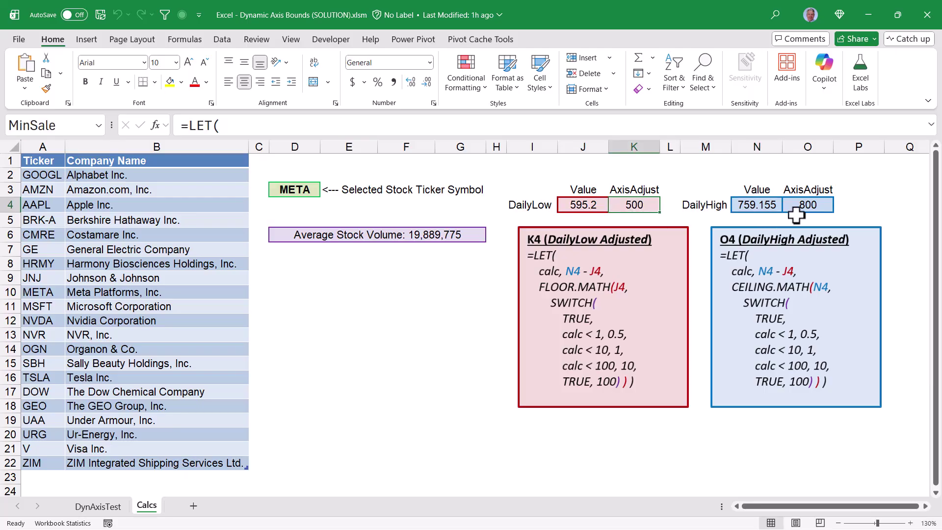
left_click(825, 205)
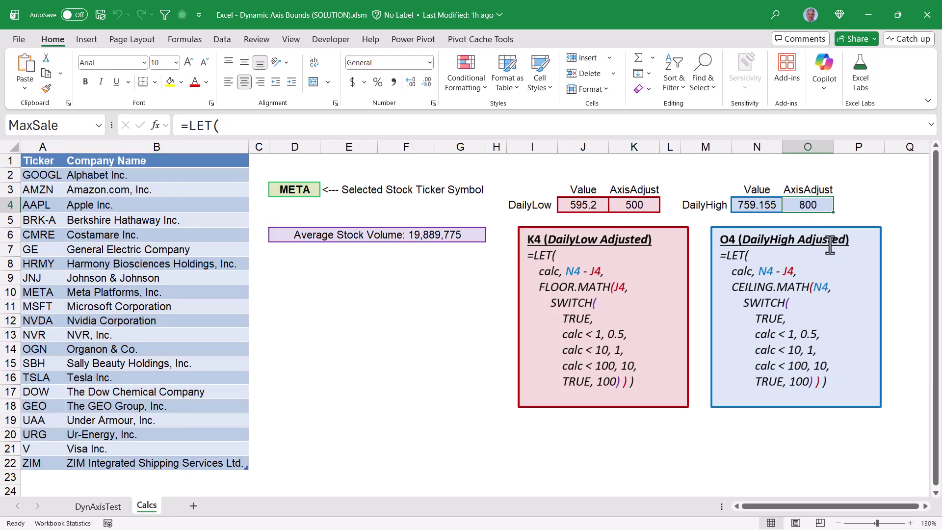
left_click(304, 235)
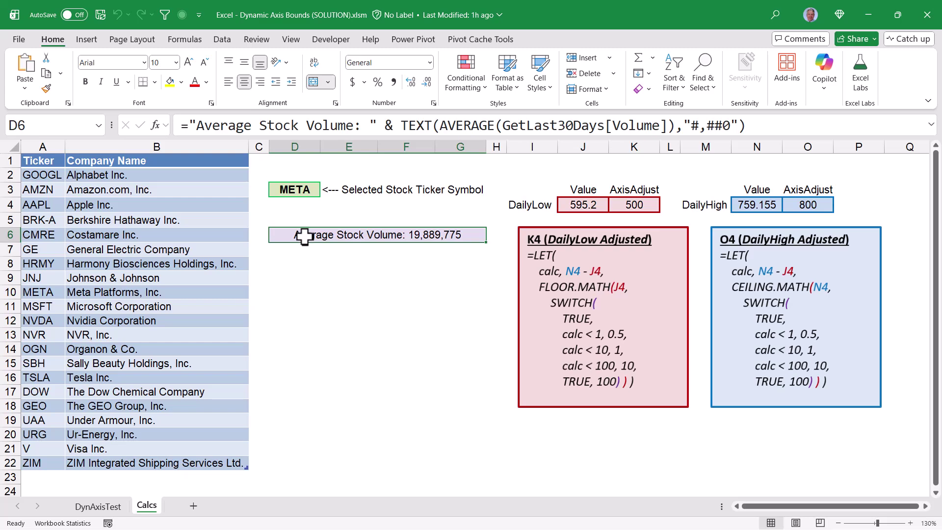
On the DynAxisTest dashboard, check that the average volume text links to Calcs D6
left_click(83, 507)
left_click(245, 178)
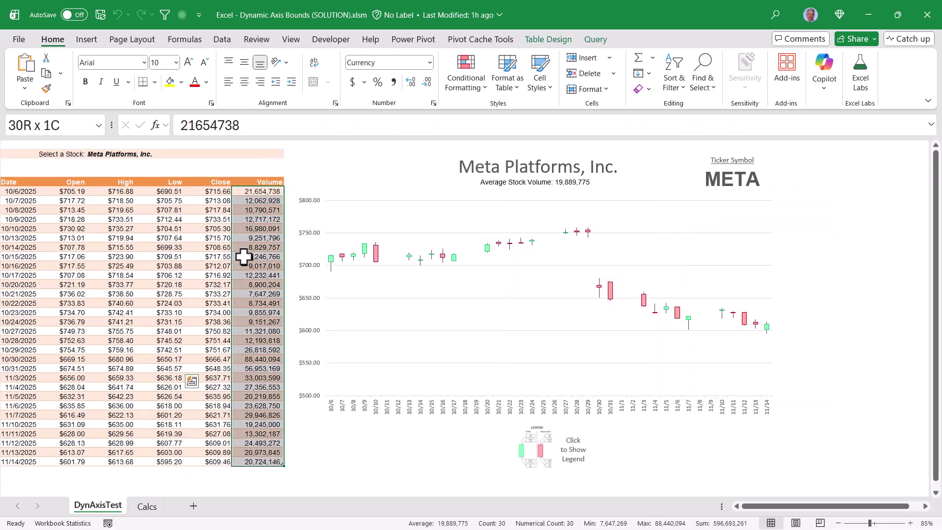
key("ctrl+Page_Down")
left_click_drag(189, 125, 745, 137)
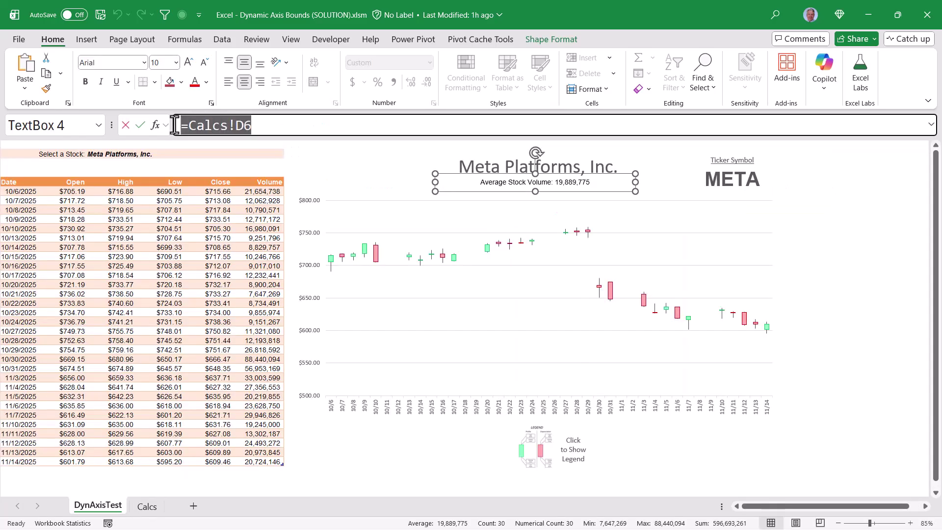
left_click(313, 129)
Trace the ticker box to its TickerInput cell and confirm the chart title links to C2
left_click(746, 178)
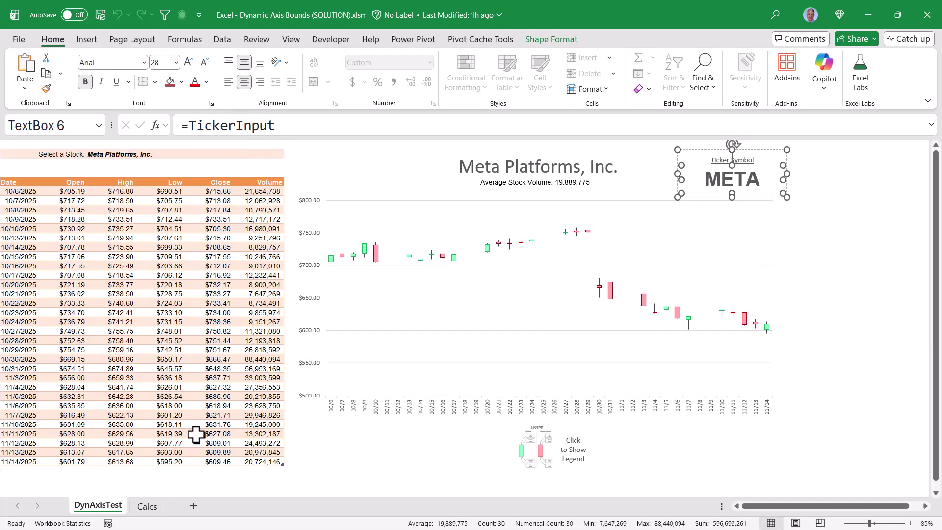
key("ctrl+[")
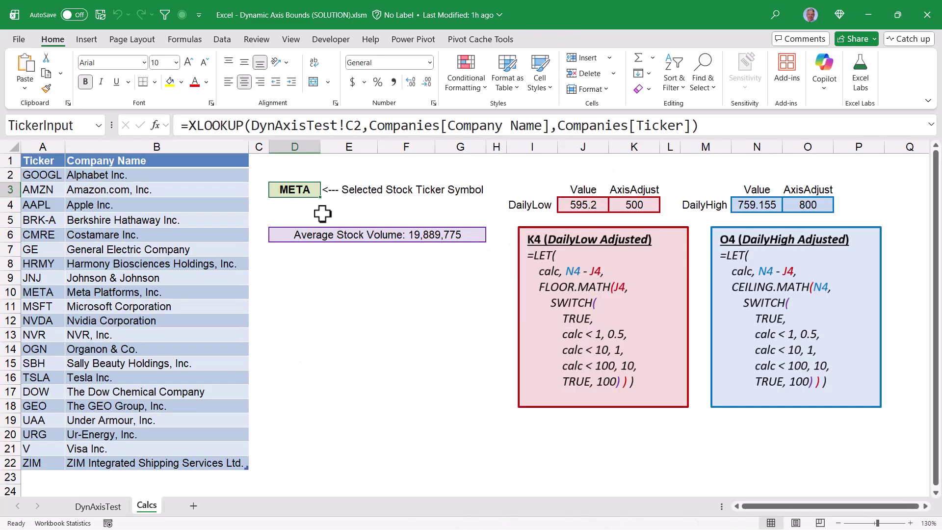
key("ctrl+Page_Up")
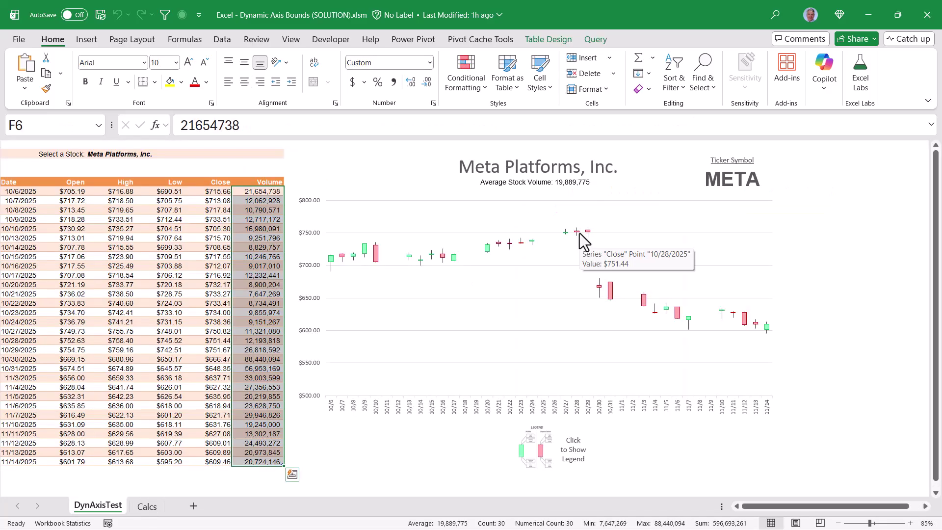
left_click(706, 200)
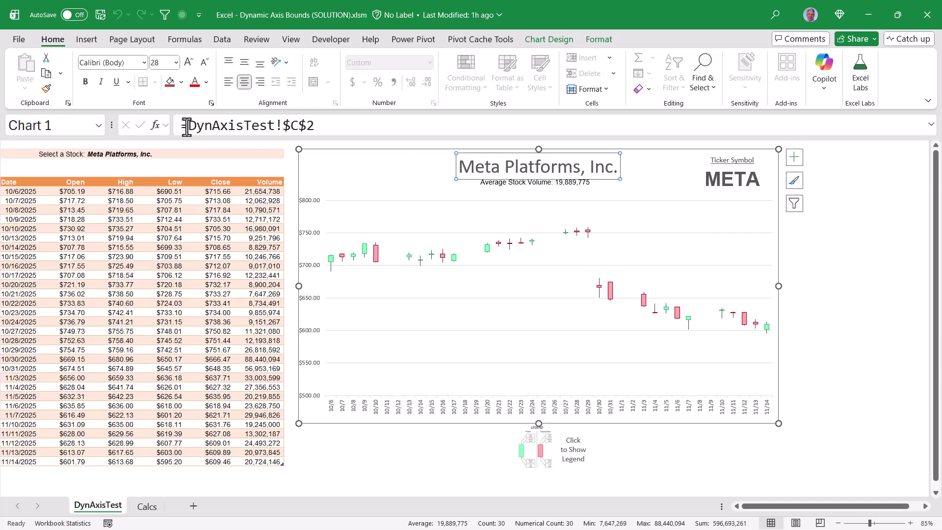
left_click_drag(187, 126, 373, 126)
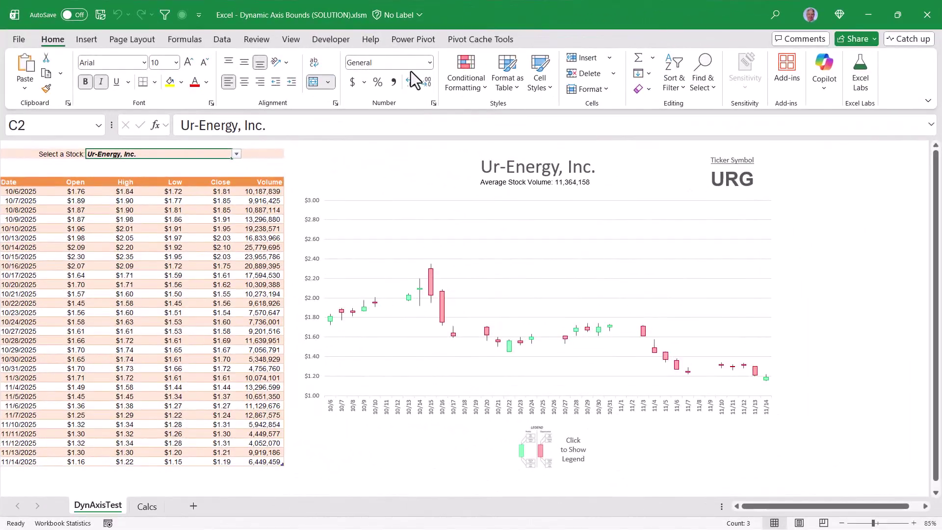
In C2, cycle through Organon, General Electric, Harmony, Johnson & Johnson, Alphabet and Berkshire Hathaway
type("O")
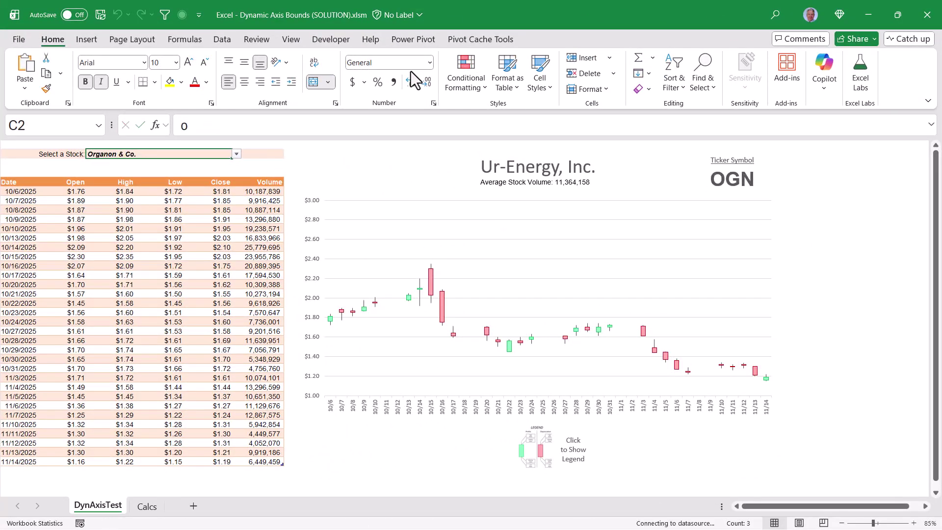
key("Return")
type("g")
key("Return")
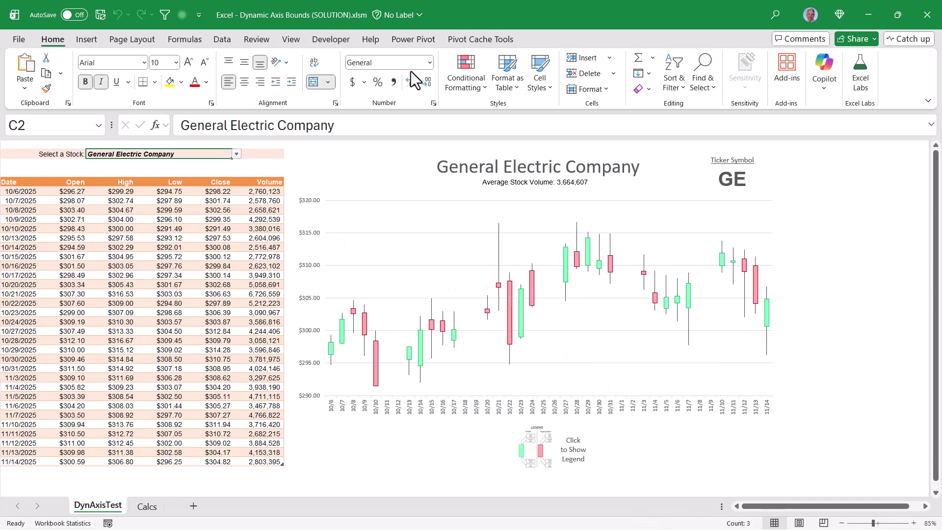
type("h")
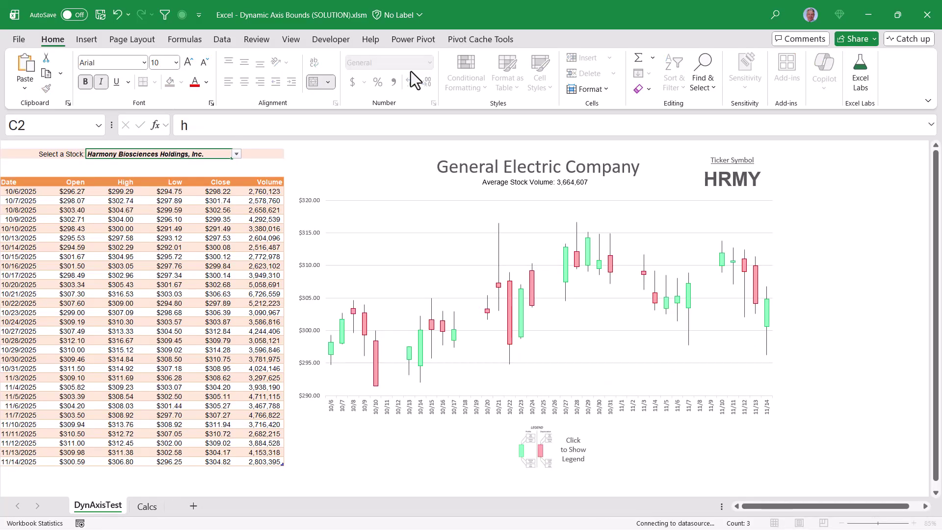
key("Return")
type("j")
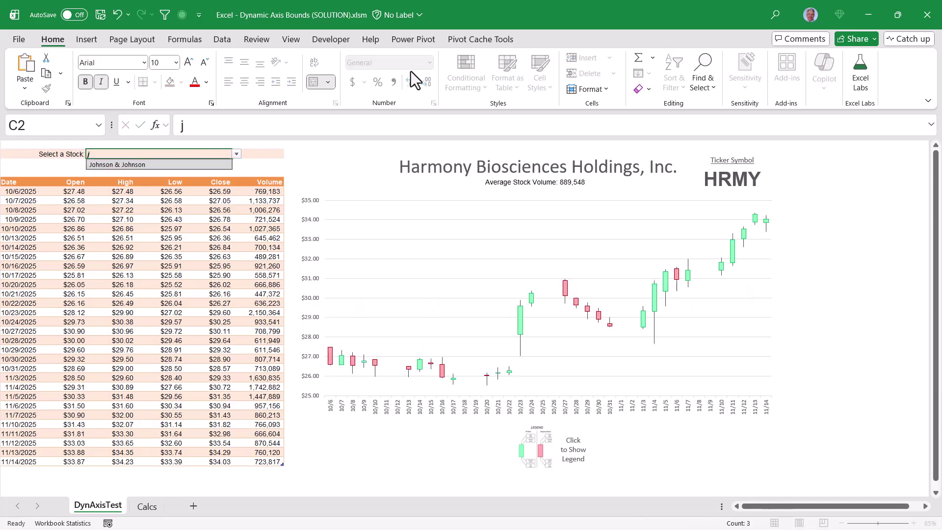
key("Return")
type("g")
key("Return")
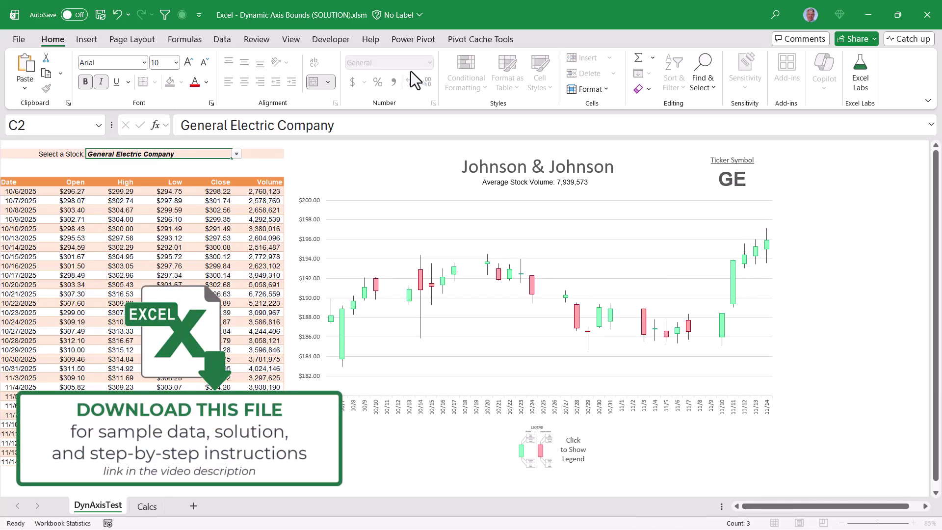
type("a")
key("Return")
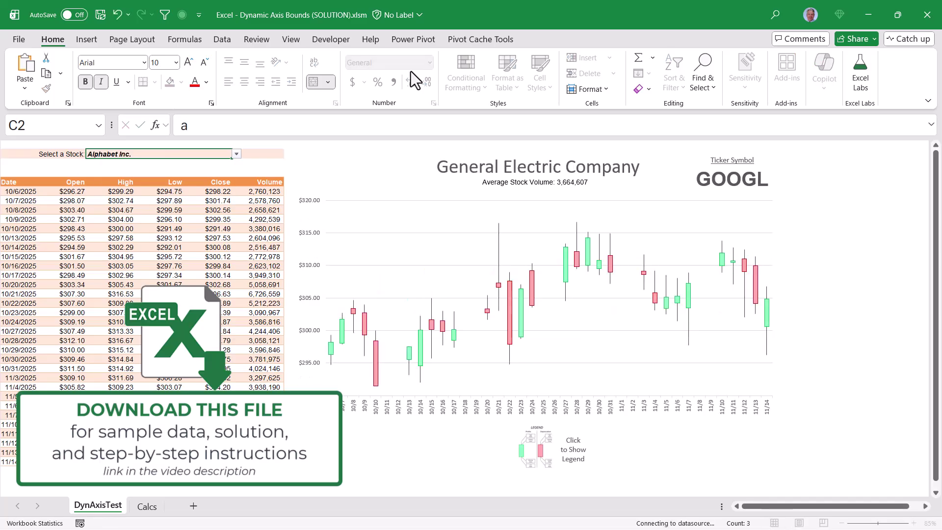
type("b")
key("Return")
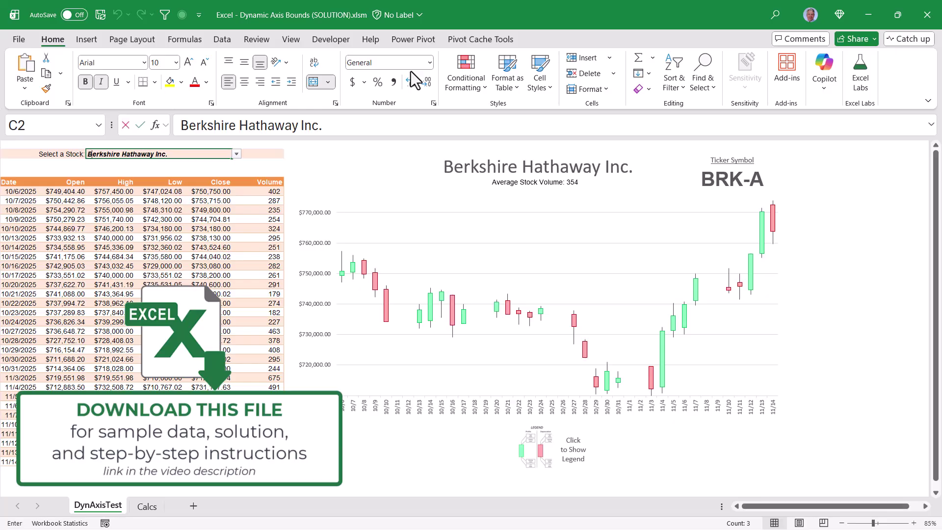
Continue through Under Armour, Nvidia, NVR, Sally Beauty and Visa, ending on Costamare Inc
type("u")
key("Return")
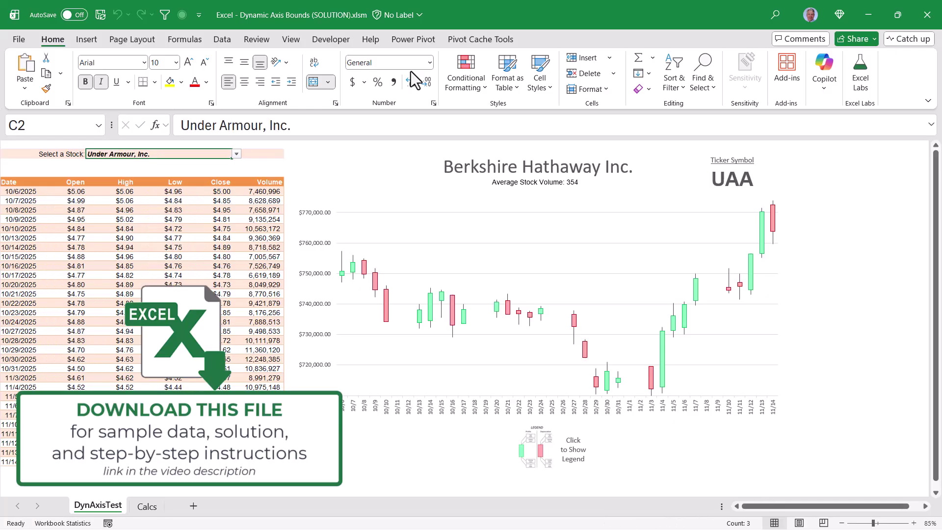
type("n")
key("Return")
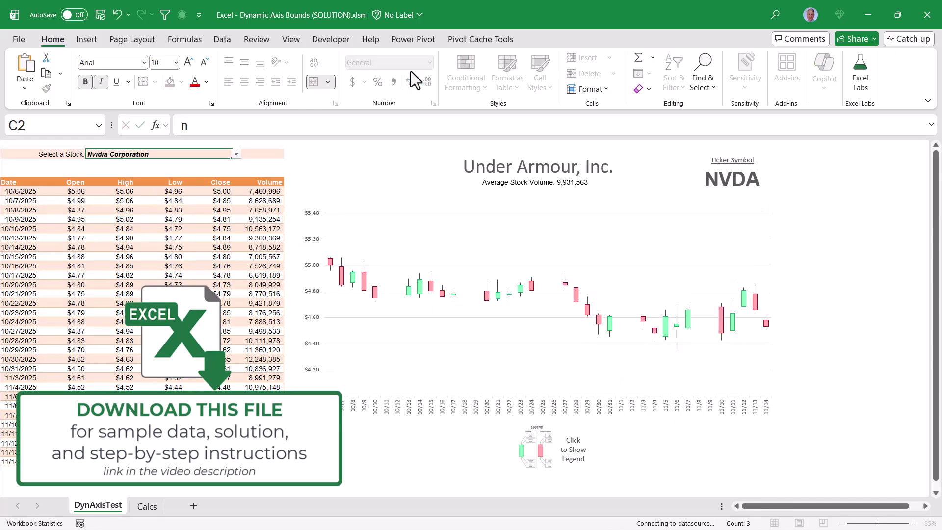
type("n")
key("Down")
key("Return")
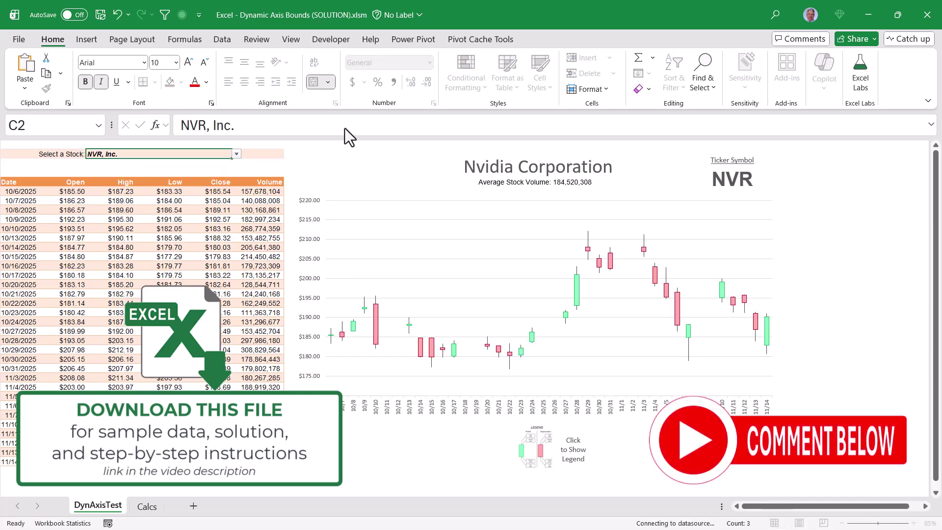
type("s")
key("Return")
type("v")
key("Return")
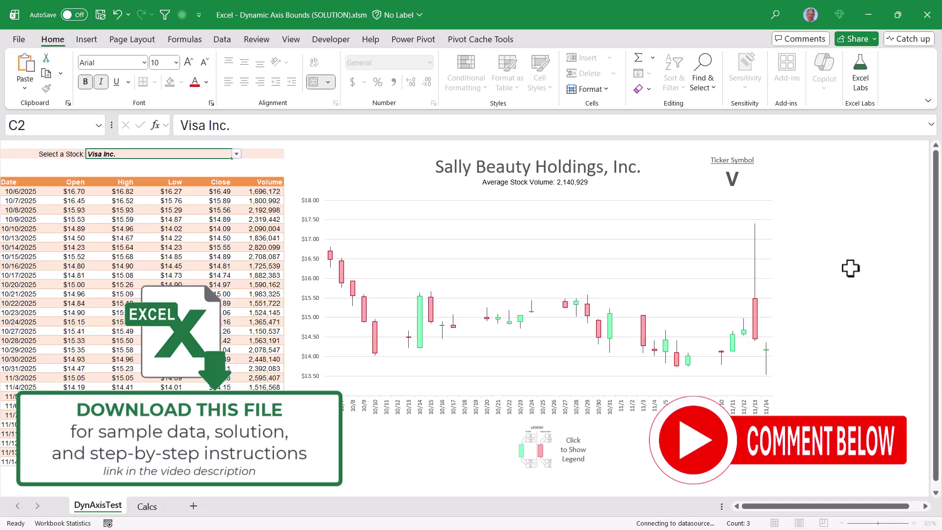
type("c")
key("Return")
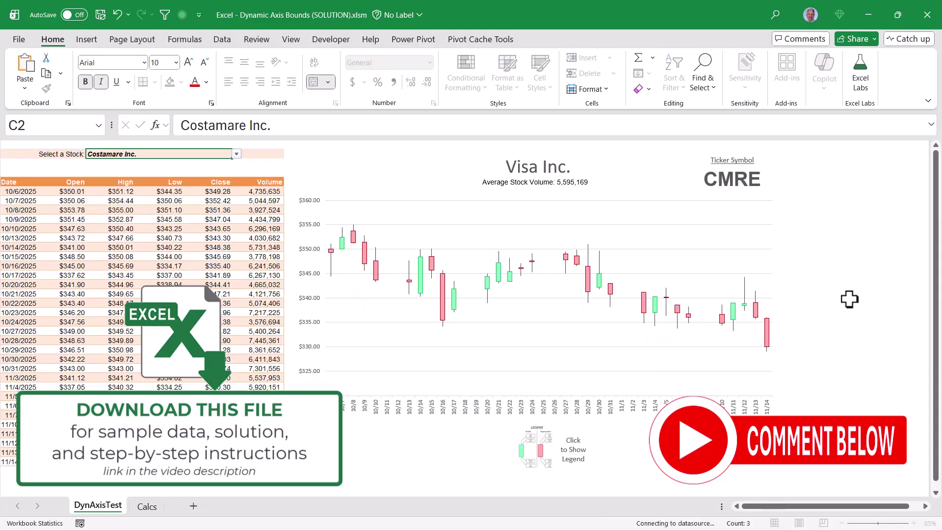